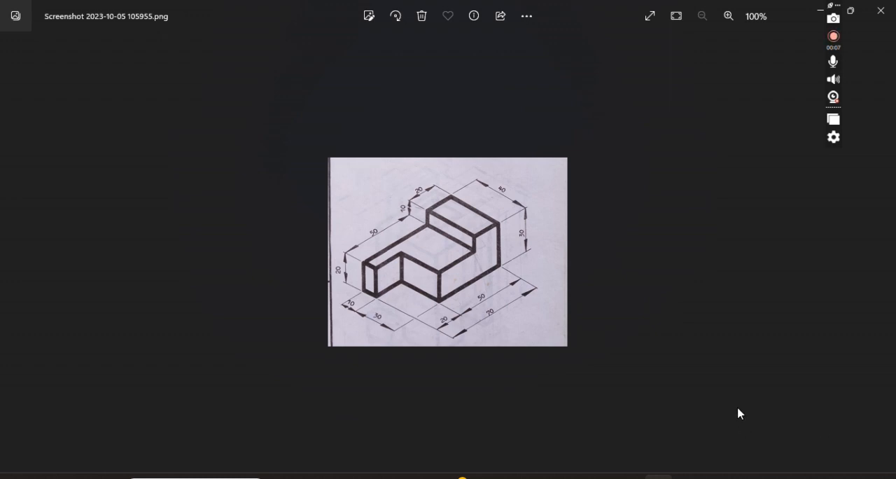
Enlarge the reference drawing, and start a 2D sketch on the horizontal XZ plane of Part2 in Autodesk Inventor.
click(732, 19)
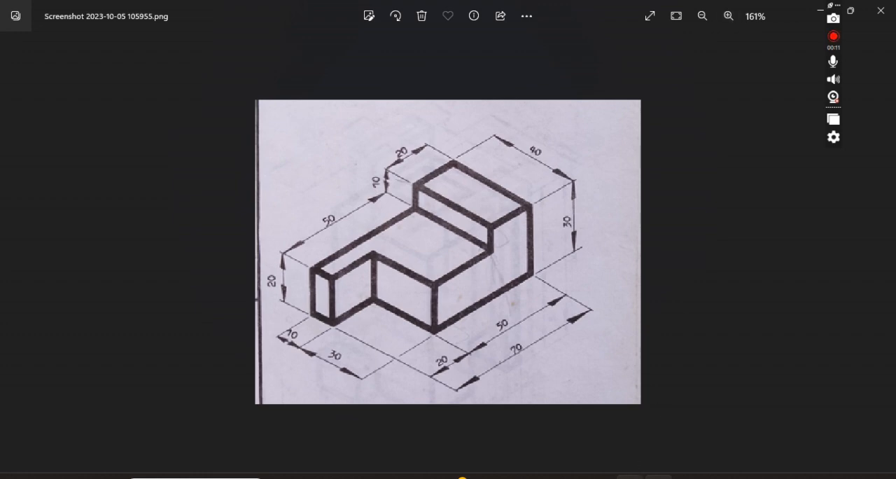
click(660, 476)
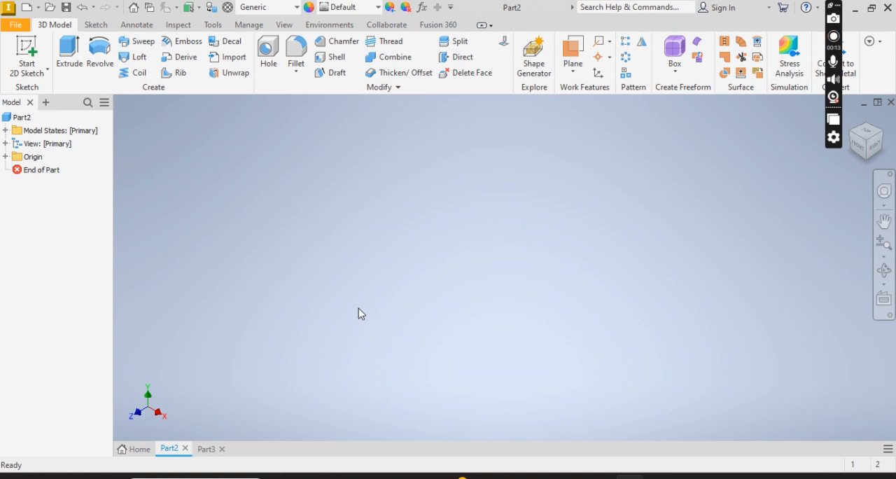
click(26, 48)
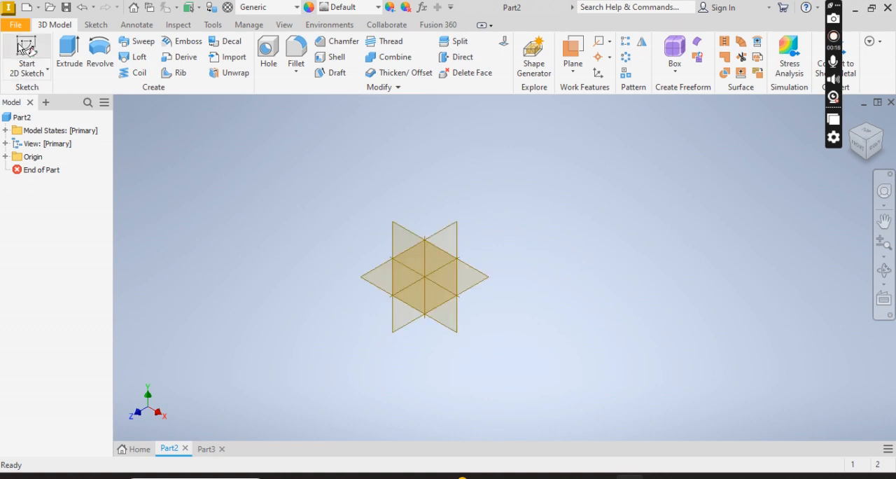
click(396, 270)
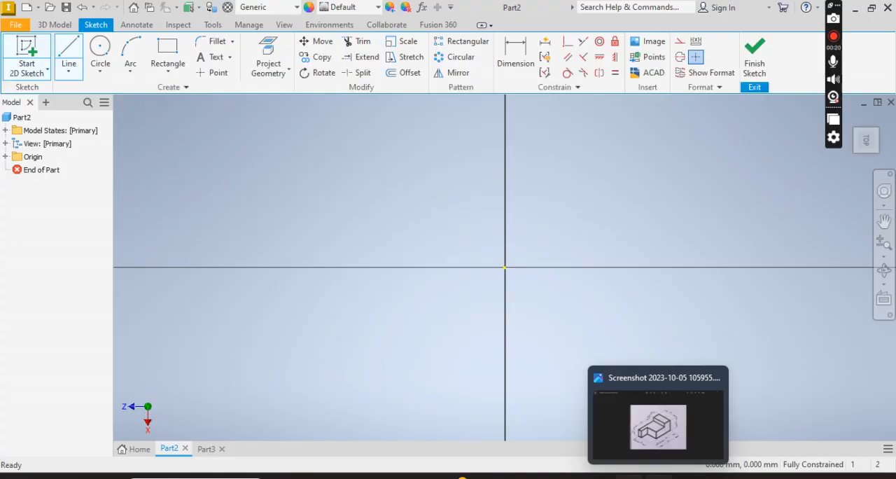
Consult the reference drawing and sketch a center rectangle at the origin, 20 mm high and 40 mm wide.
click(658, 477)
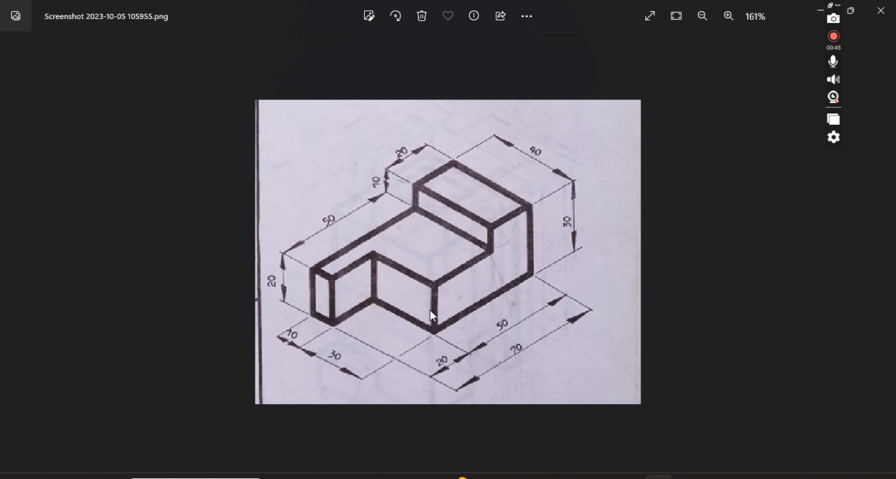
click(630, 477)
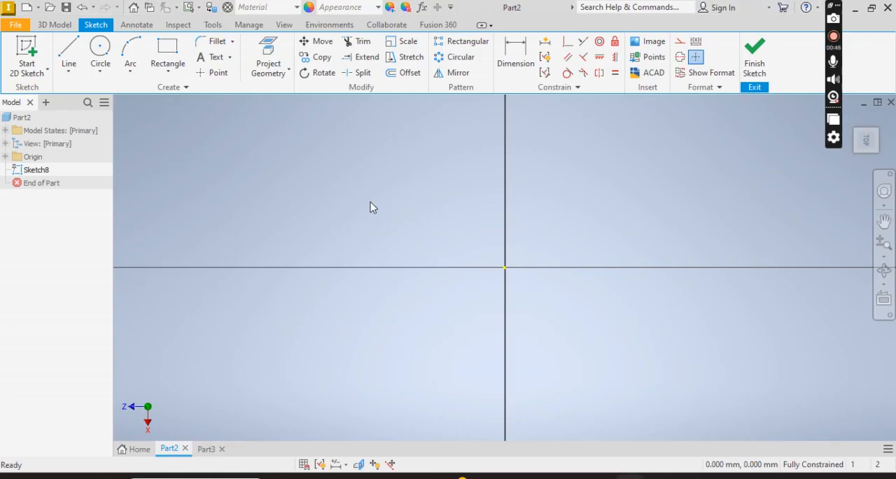
click(172, 75)
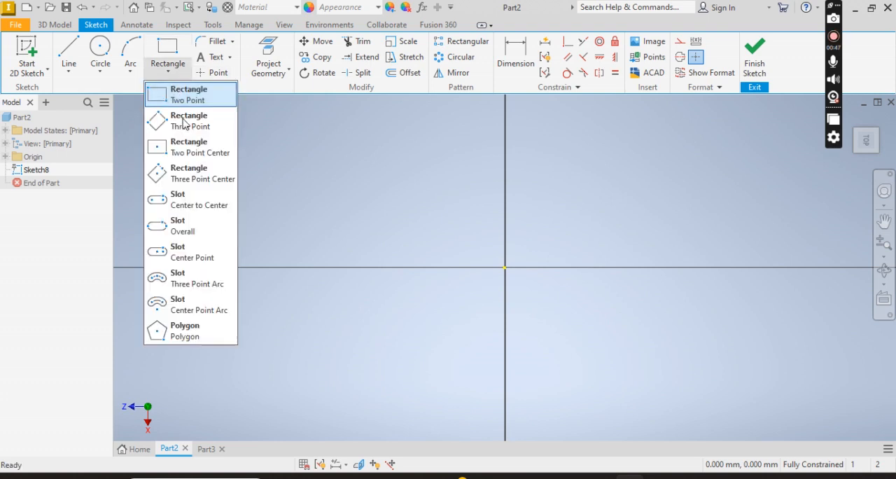
click(188, 149)
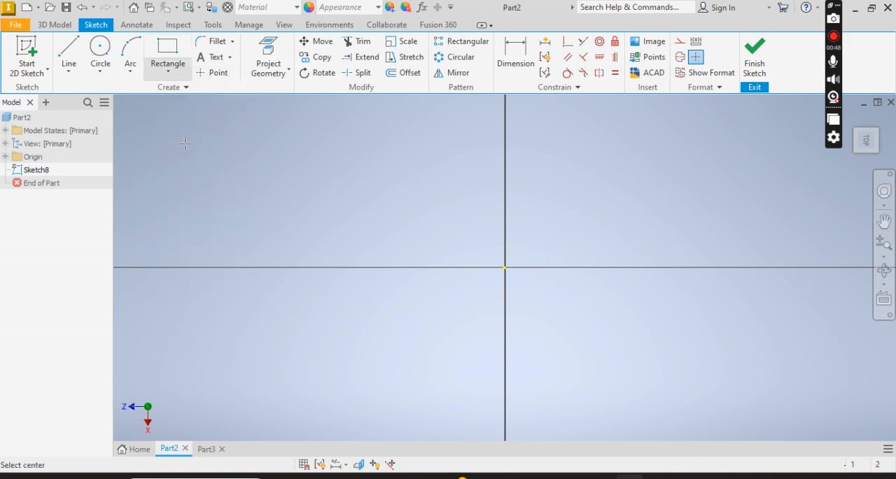
click(505, 268)
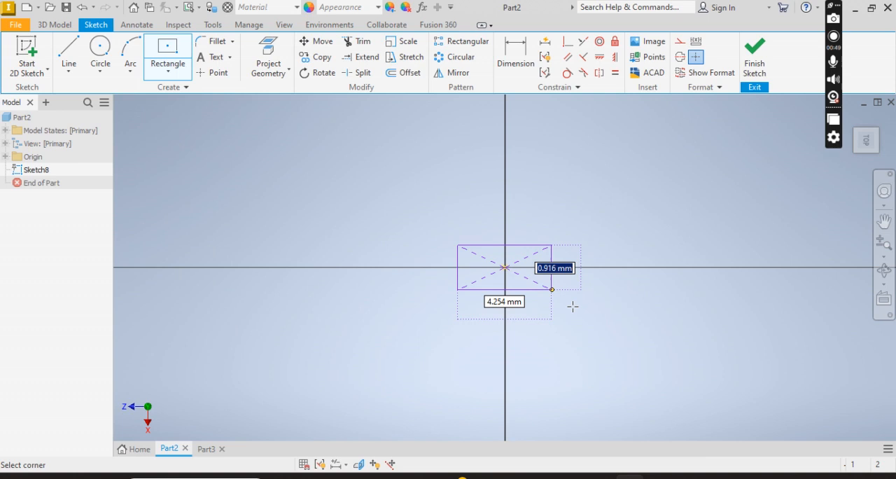
text(20)
key(Tab)
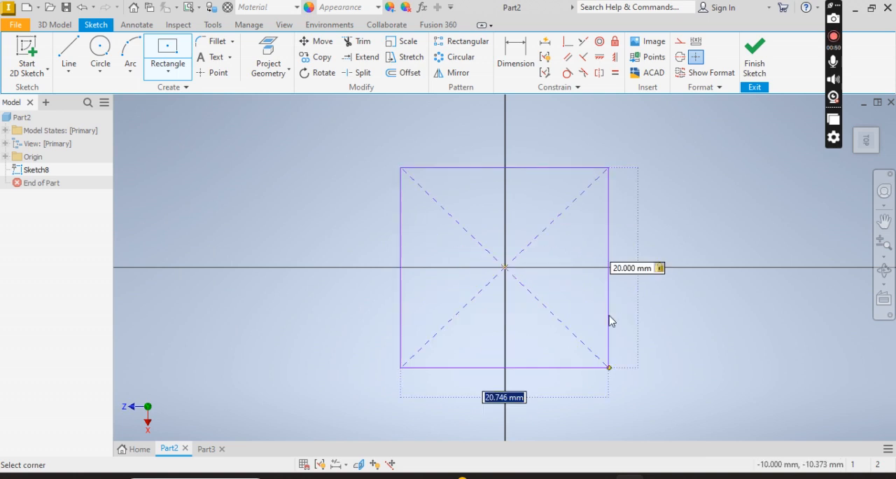
text(4)
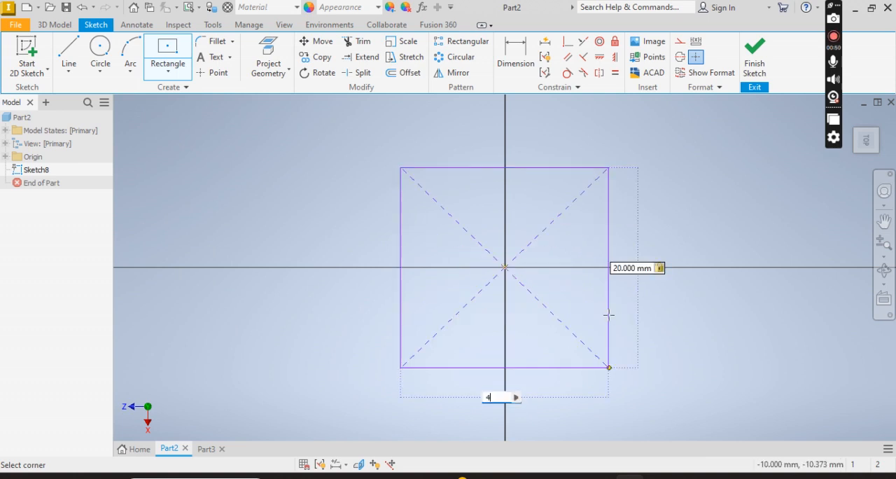
text(0)
key(Return)
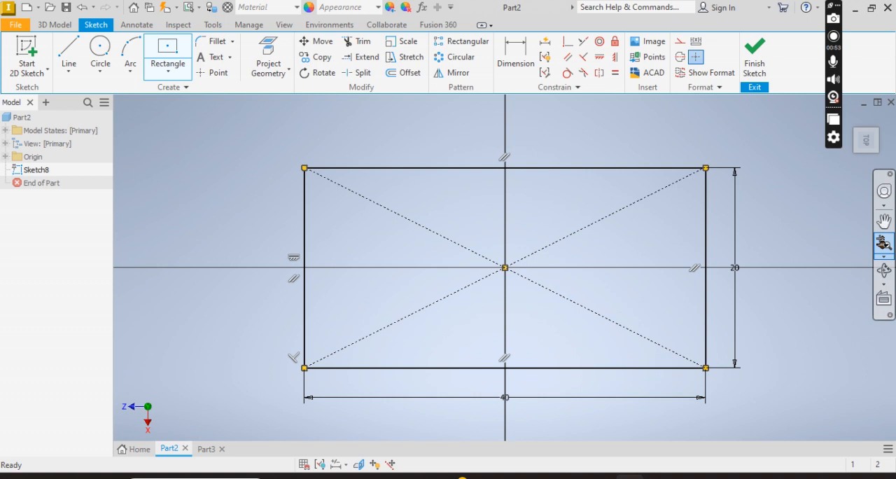
Sketch a two-point rectangle 40 mm wide and 50 mm long directly below the first, starting from its lower-left corner.
click(883, 242)
mouse_move(579, 336)
mouse_down()
mouse_move(544, 340)
mouse_move(534, 254)
mouse_up()
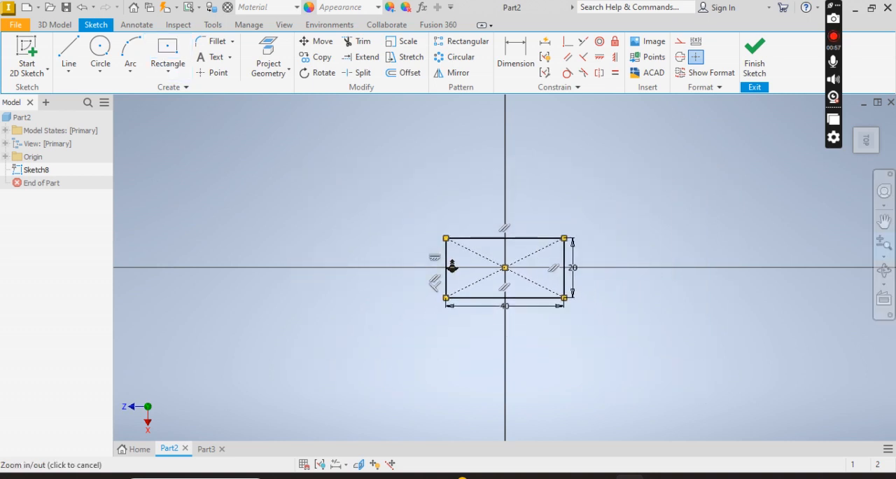
click(176, 73)
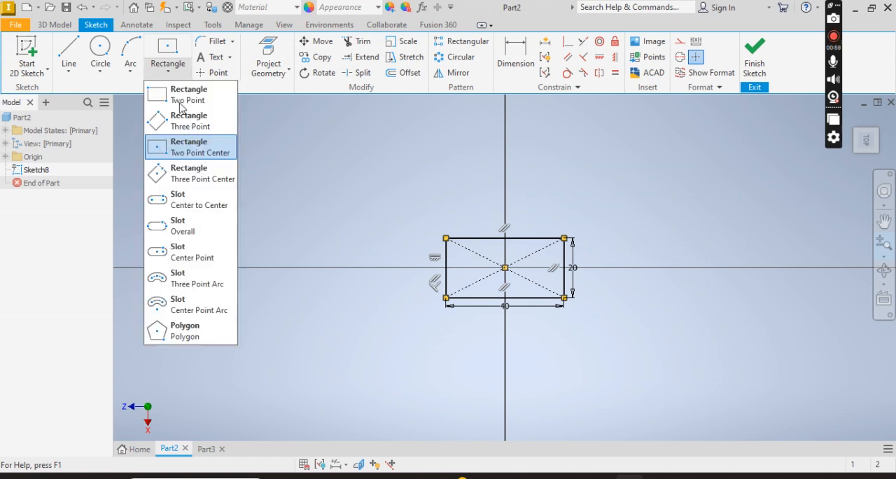
click(219, 95)
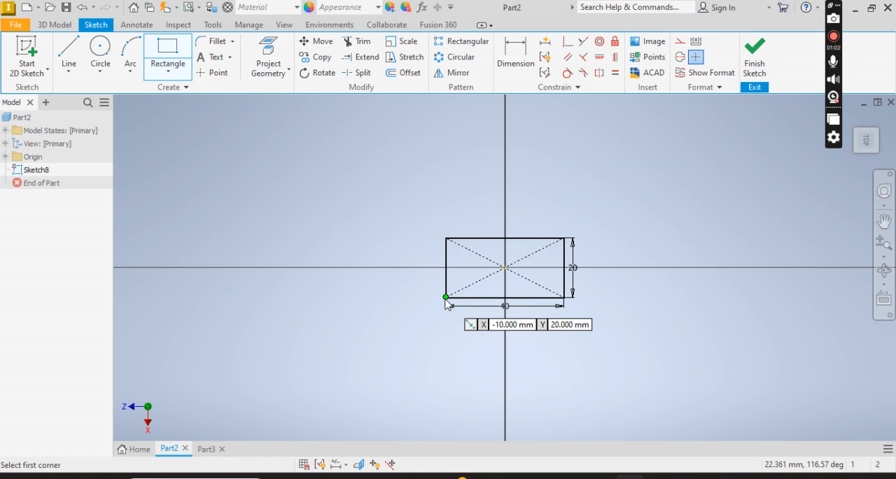
click(446, 297)
text(30)
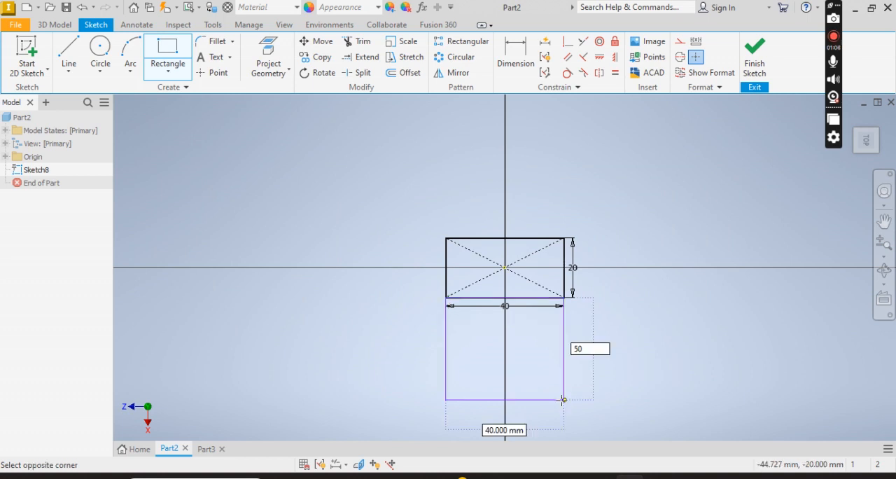
key(Return)
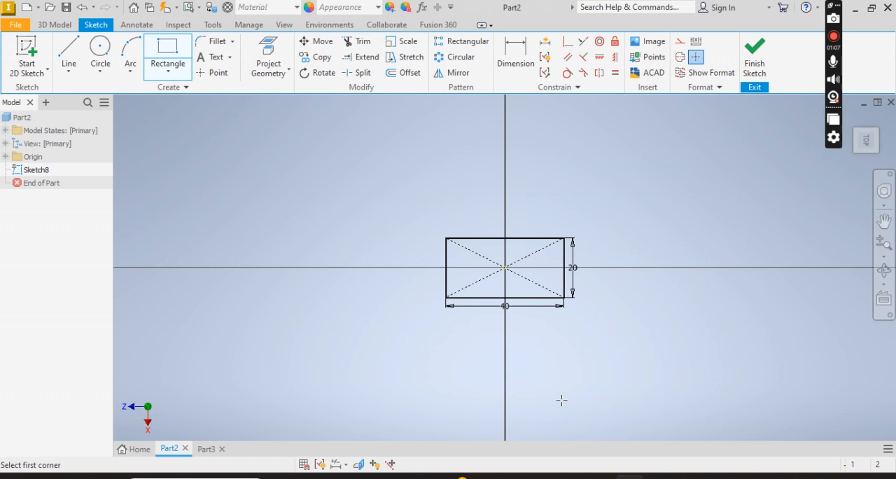
Sketch a 20 mm high, 30 mm wide notch rectangle inside the 50 mm rectangle from its lower-right corner, checking against the reference drawing.
click(884, 241)
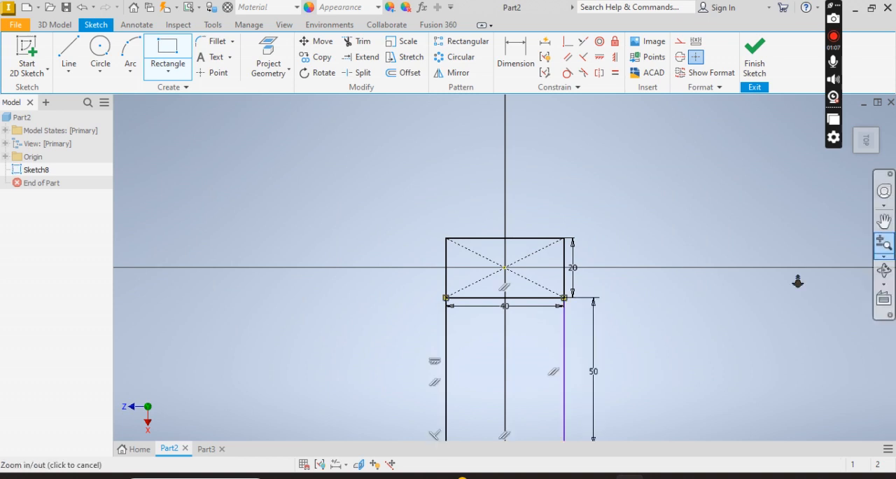
drag(595, 331, 572, 308)
key(Escape)
click(658, 477)
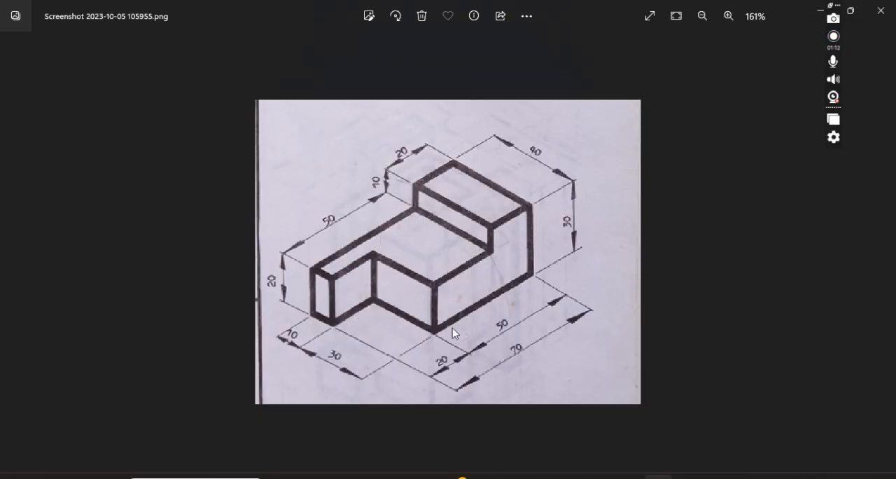
click(630, 477)
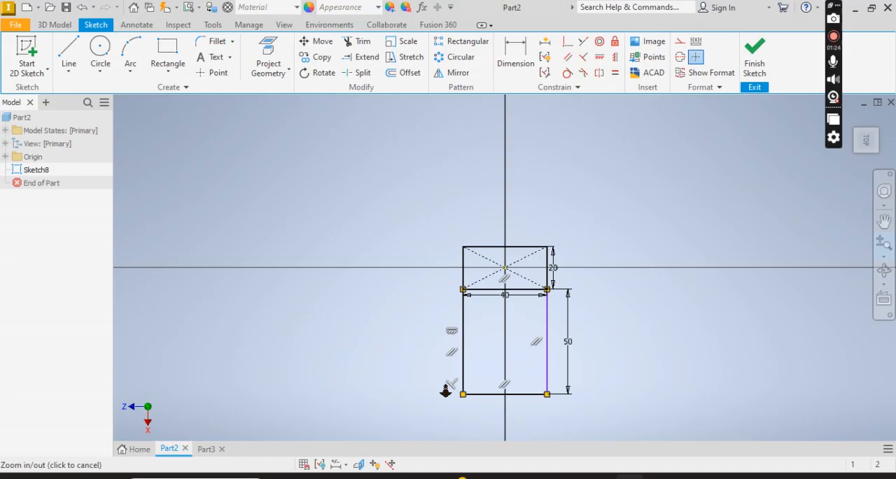
click(547, 394)
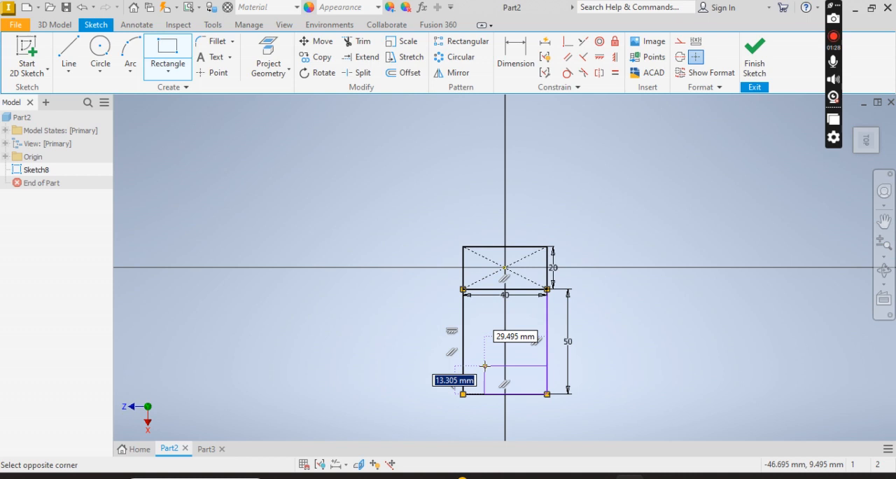
text(20)
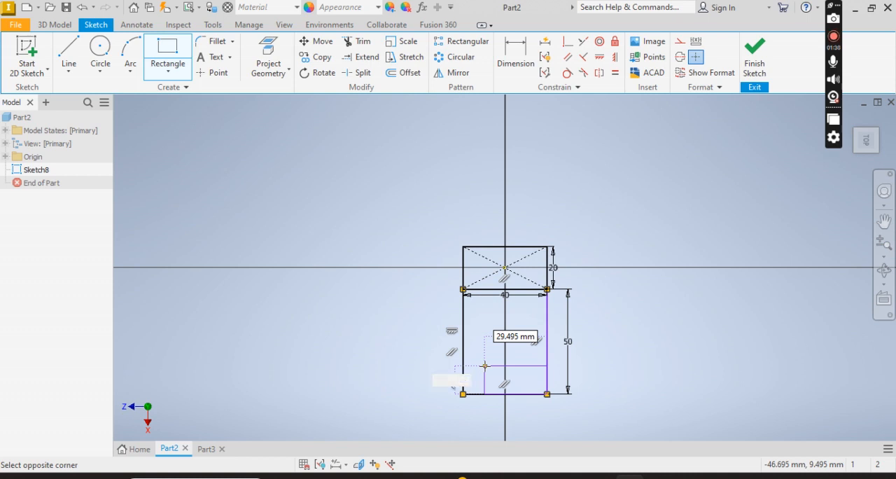
key(Tab)
text(30)
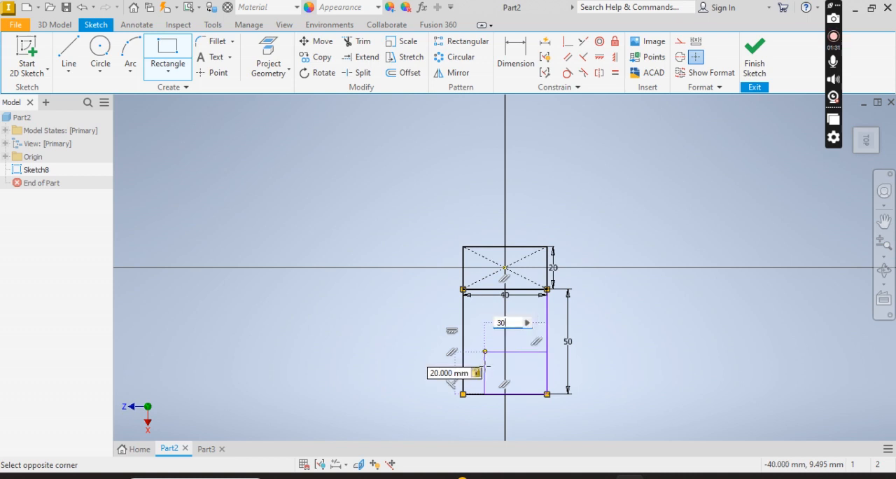
key(Tab)
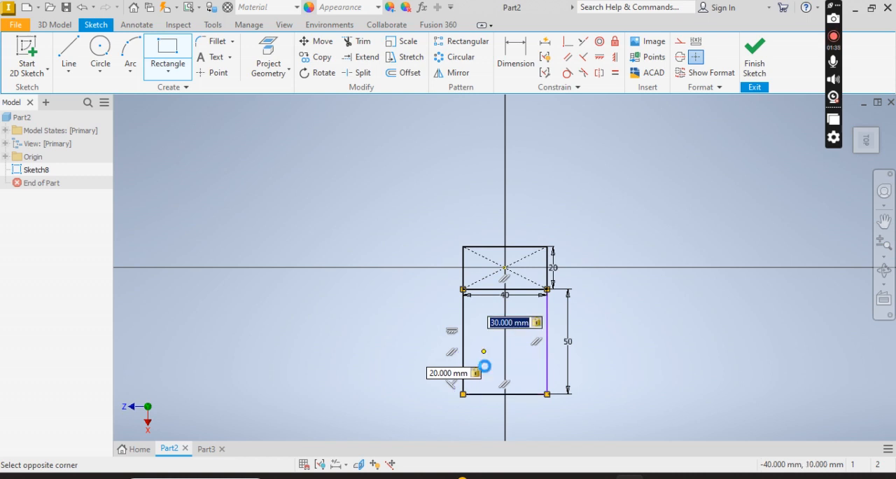
key(Return)
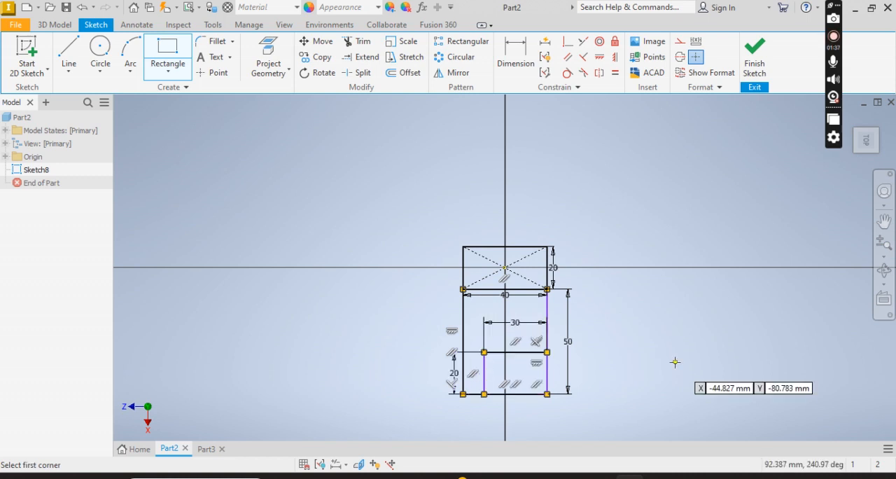
key(Escape)
key(Escape)
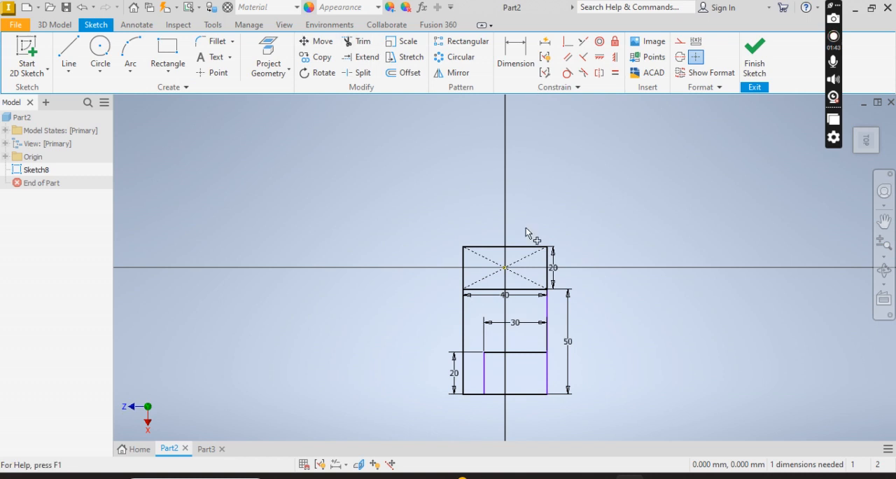
Delete the right and bottom edges of the 20 by 30 mm rectangle to open the corner notch in the profile.
key(x)
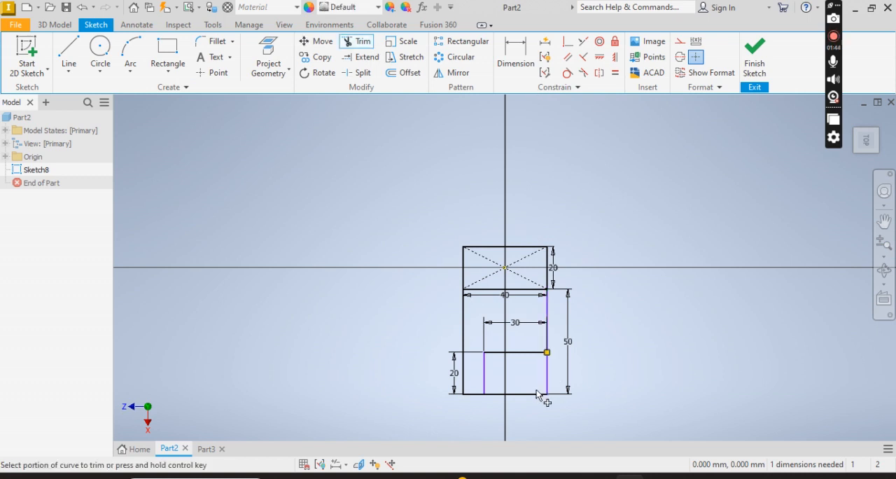
key(Escape)
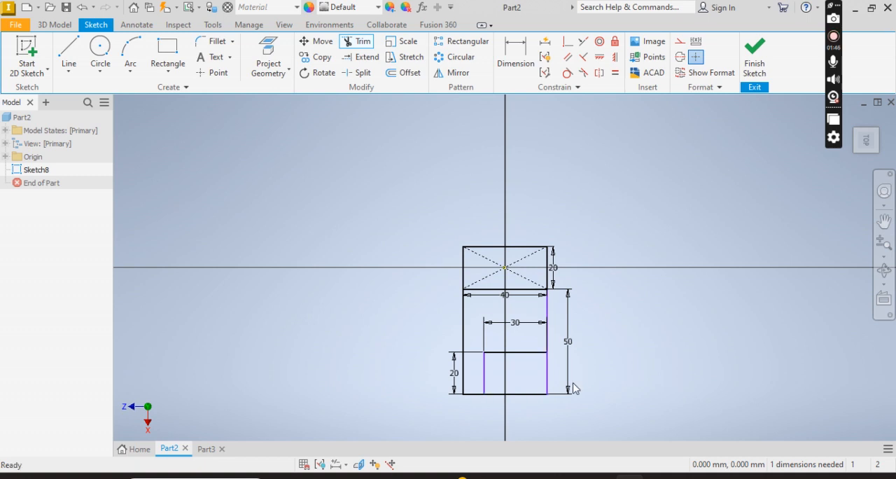
click(547, 373)
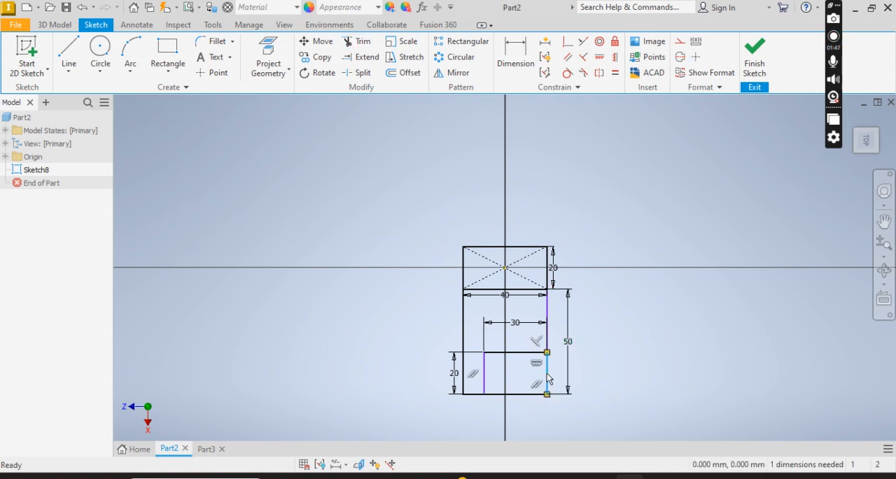
key(Delete)
click(531, 395)
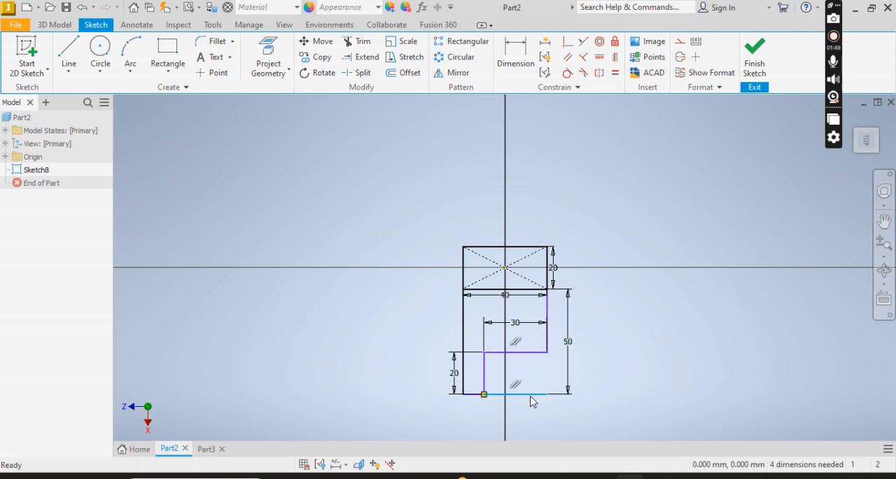
Compare the profile with the reference drawing, and finish the sketch.
key(alt+Tab)
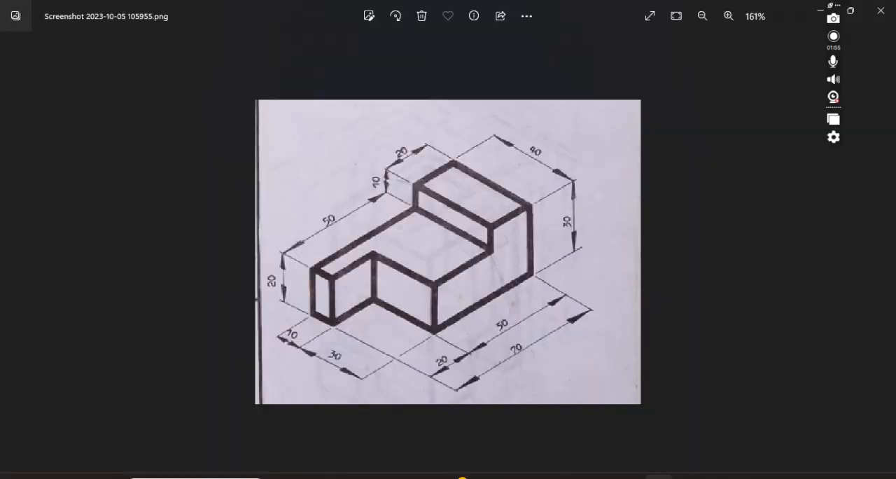
mouse_move(630, 476)
key(alt+Tab)
click(751, 61)
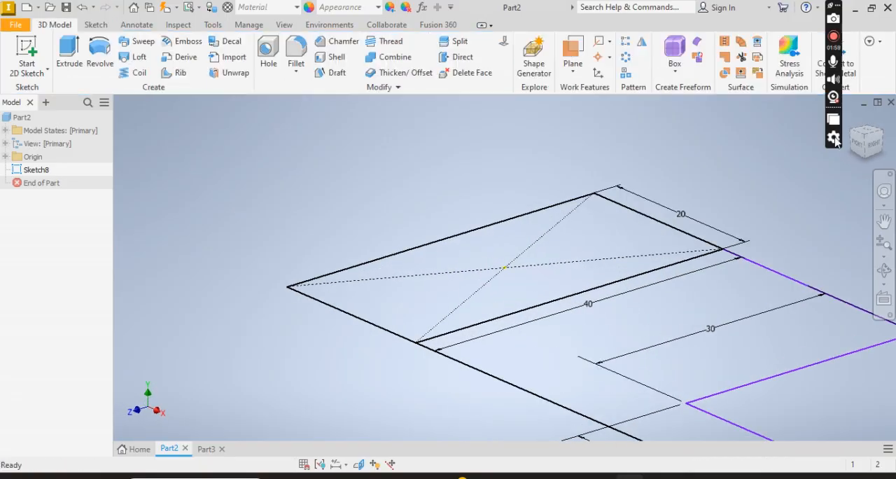
click(882, 146)
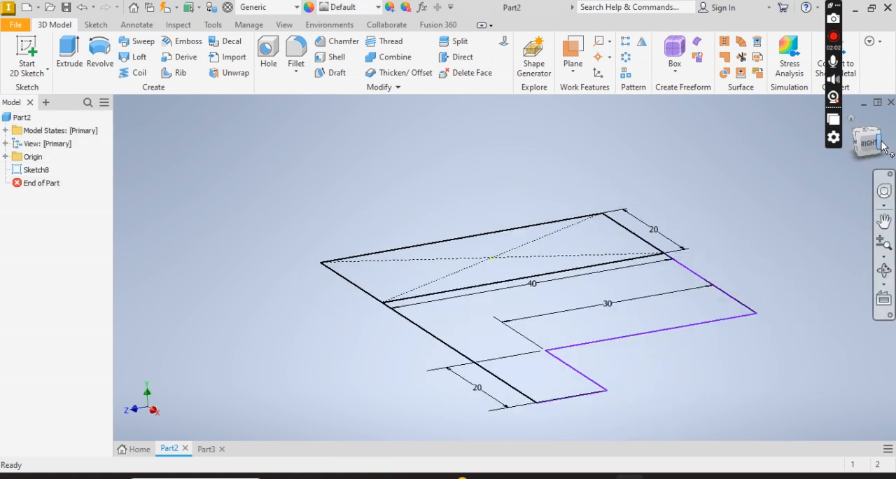
click(885, 143)
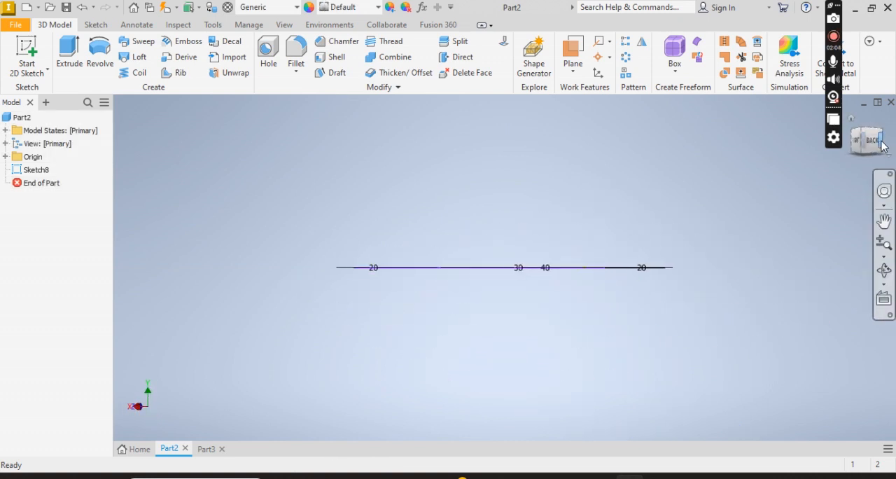
click(869, 136)
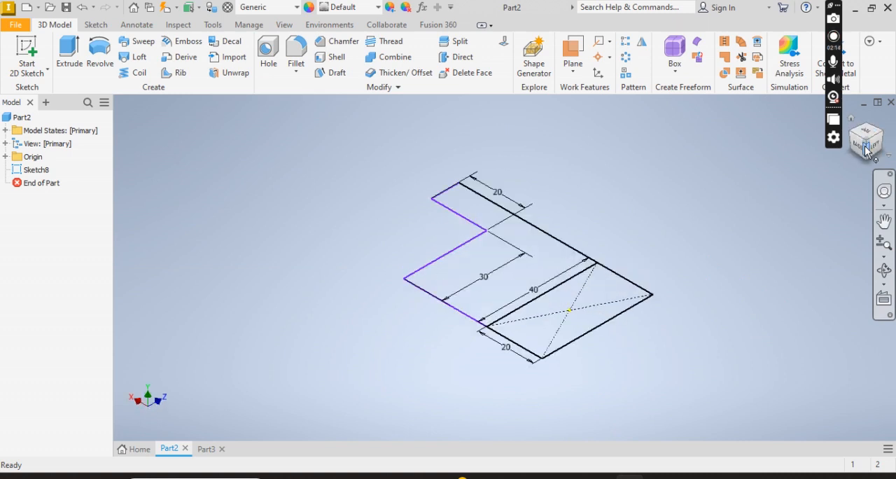
click(67, 56)
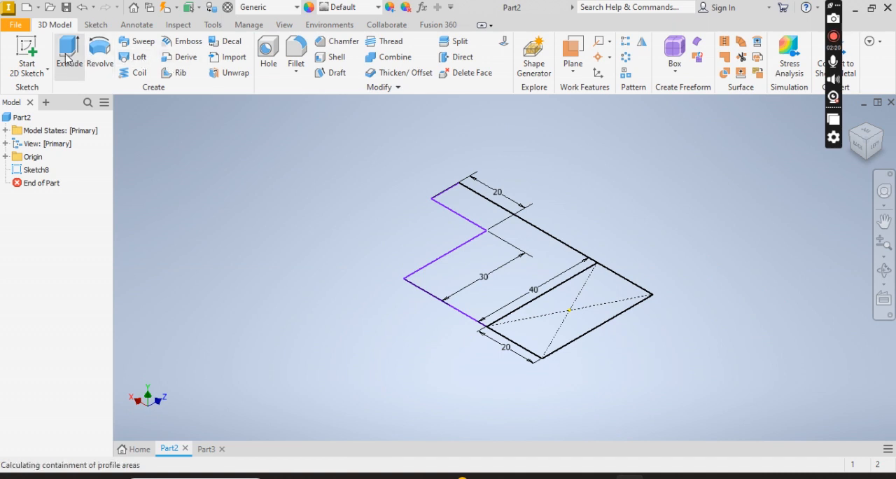
click(613, 284)
text(30)
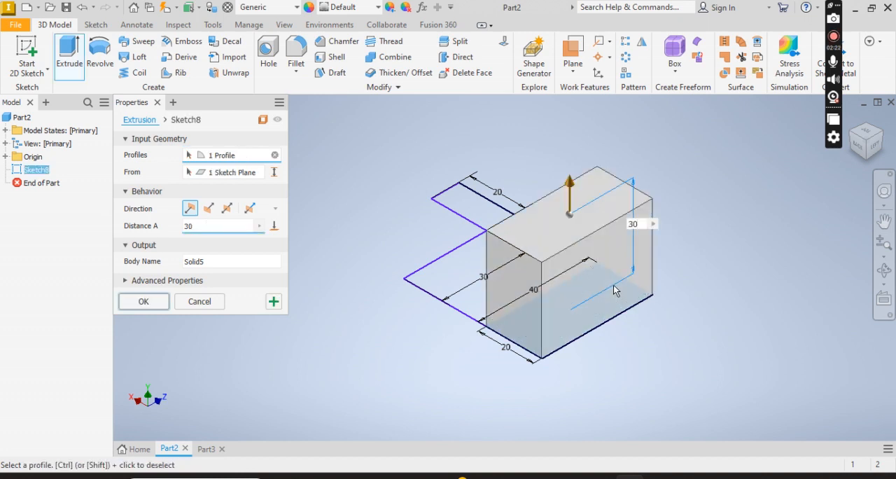
click(461, 285)
key(BackSpace)
key(BackSpace)
text(20)
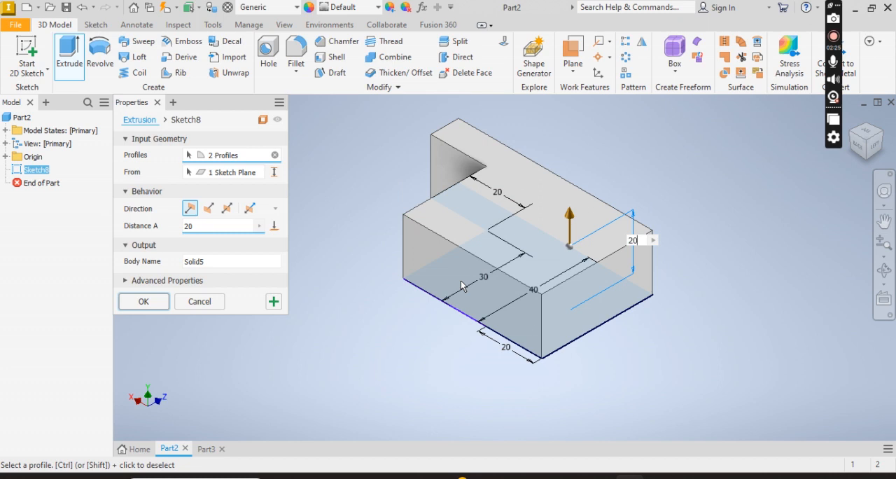
click(212, 303)
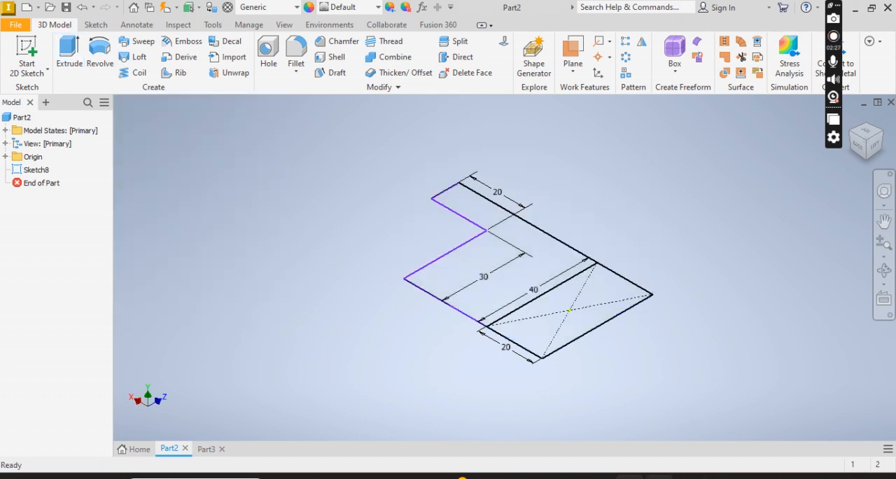
Check the heights in the reference drawing and extrude the 20 by 40 mm rectangle 30 mm upward.
click(658, 477)
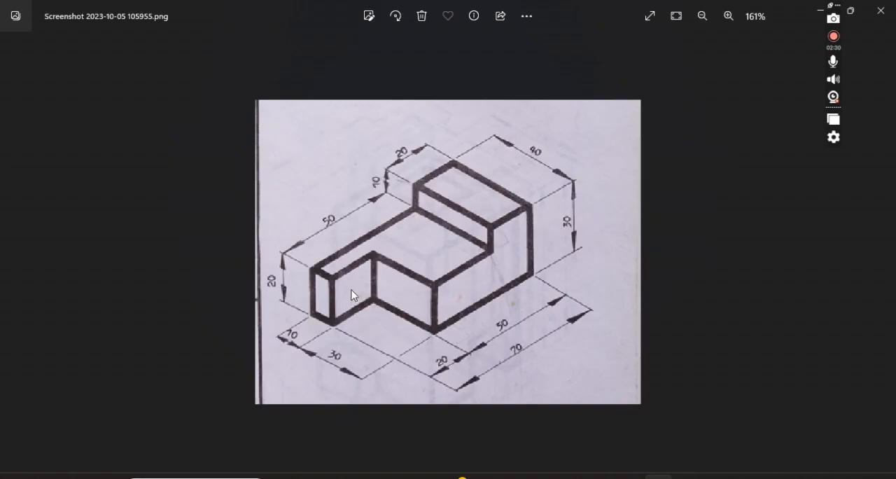
click(630, 477)
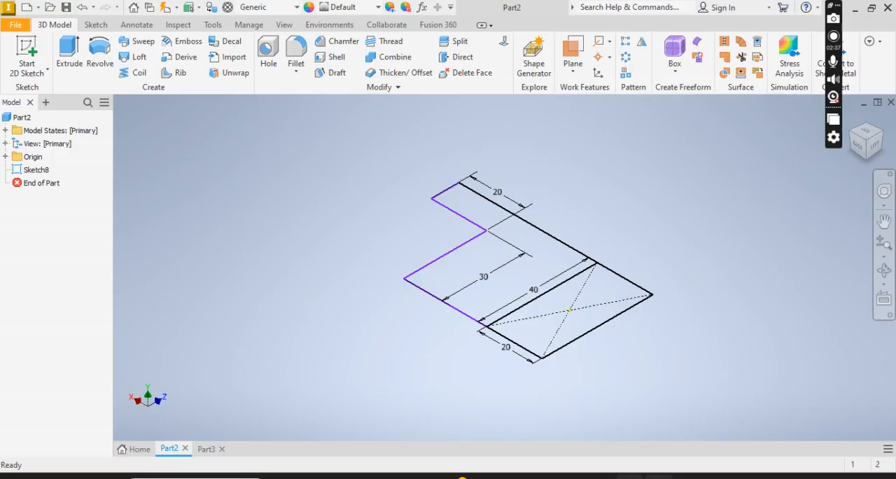
click(852, 118)
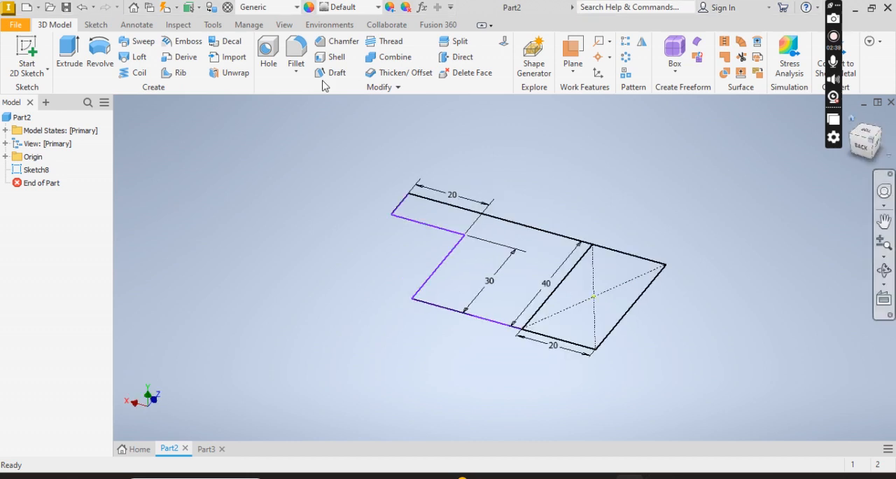
click(73, 58)
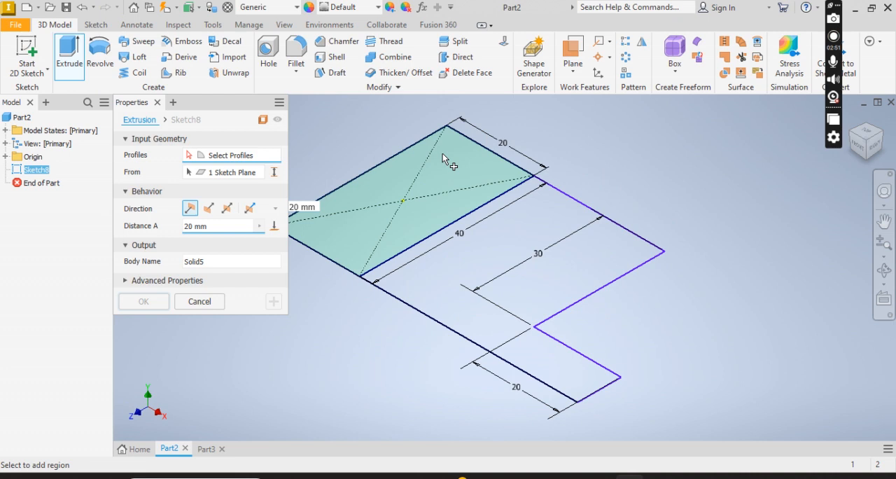
click(442, 153)
text(30)
click(273, 304)
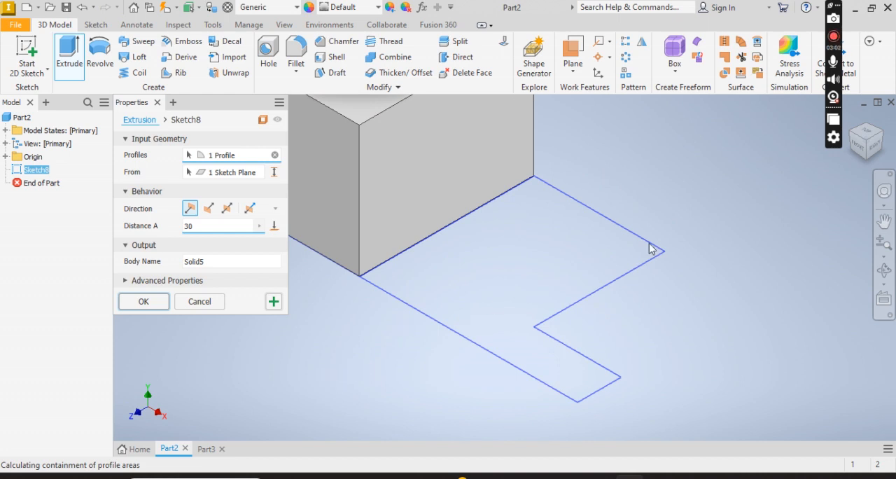
Extrude the notched profile 20 mm upward, joined to the taller block, and show the whole part in the home view.
click(596, 238)
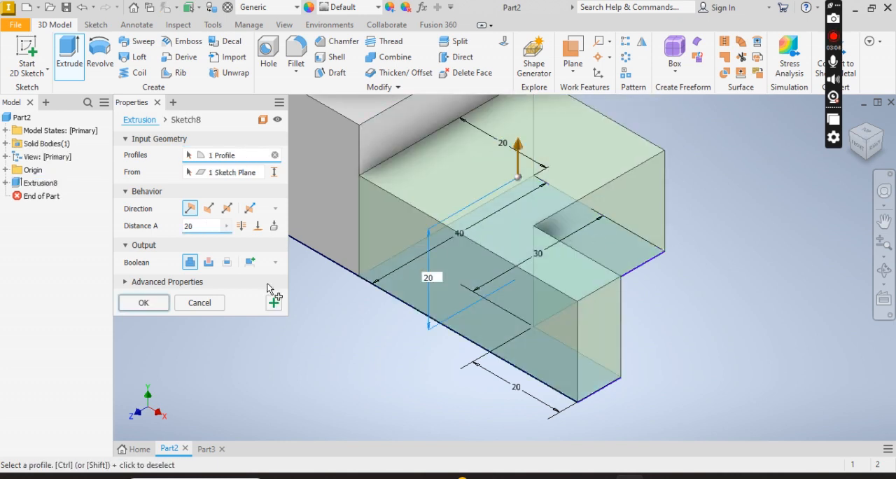
click(142, 305)
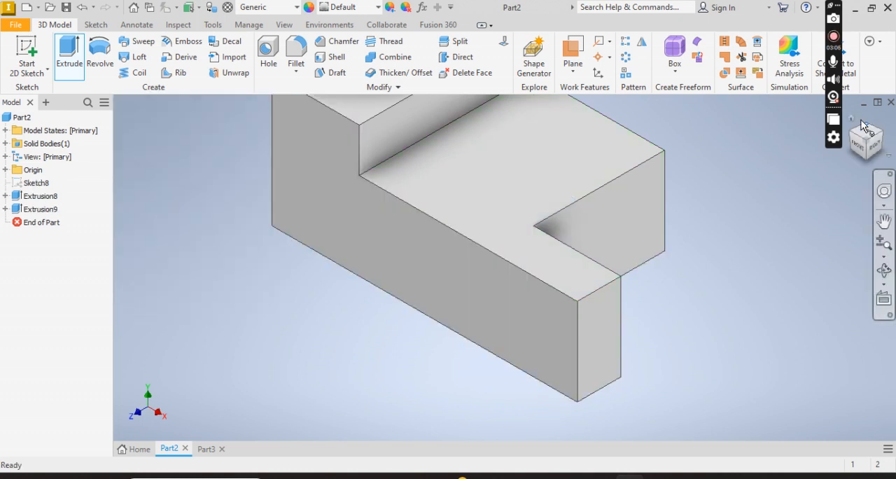
click(851, 120)
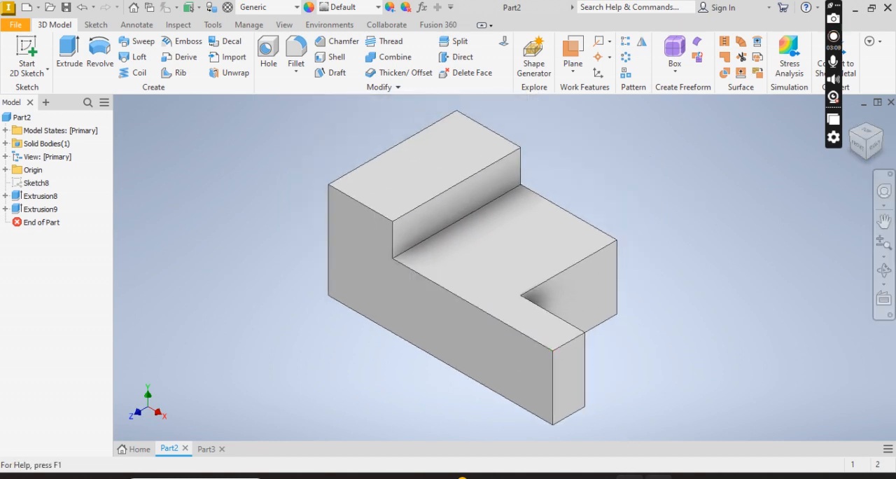
Check the next reference drawing and start a 2D sketch on the XZ plane in Part3, with the X axis horizontal.
click(659, 476)
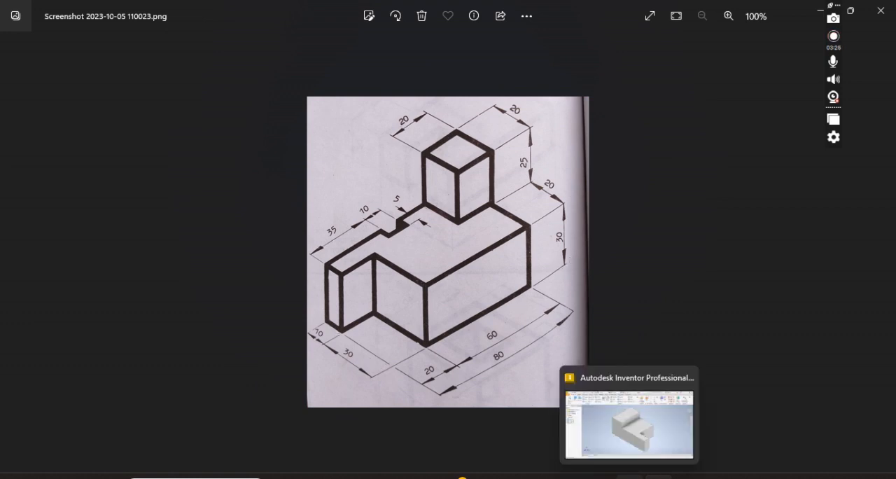
click(629, 477)
click(208, 448)
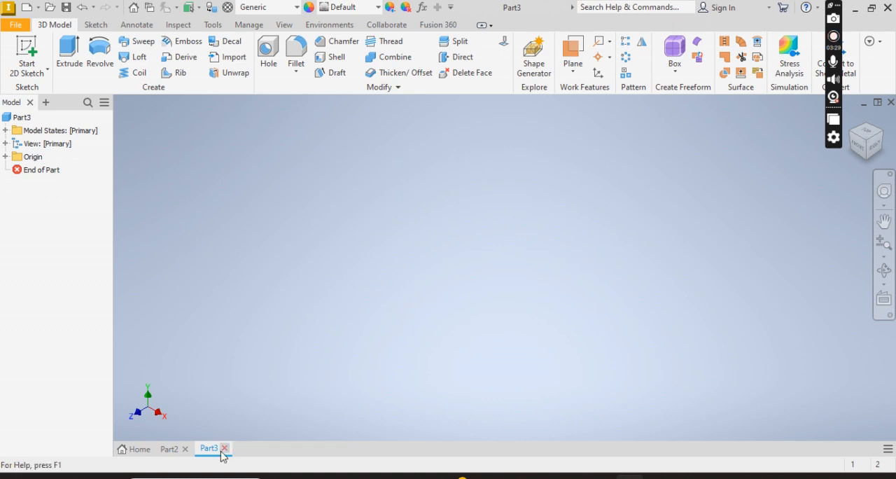
click(29, 45)
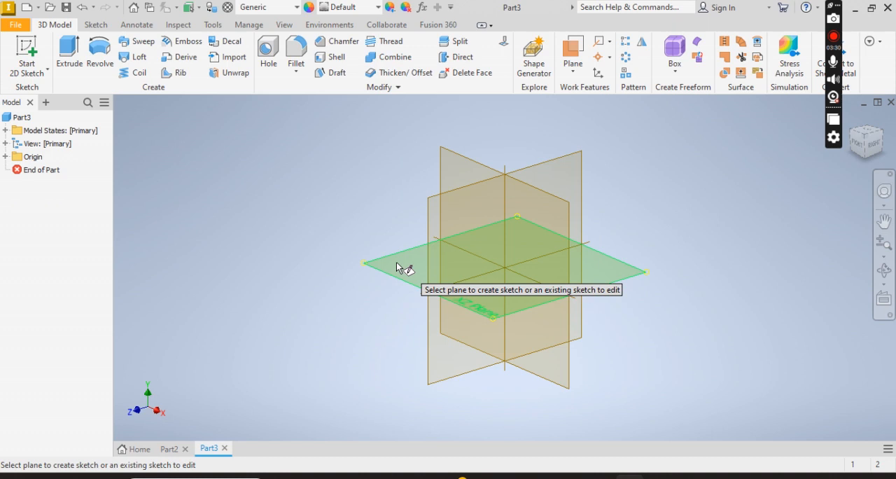
click(397, 268)
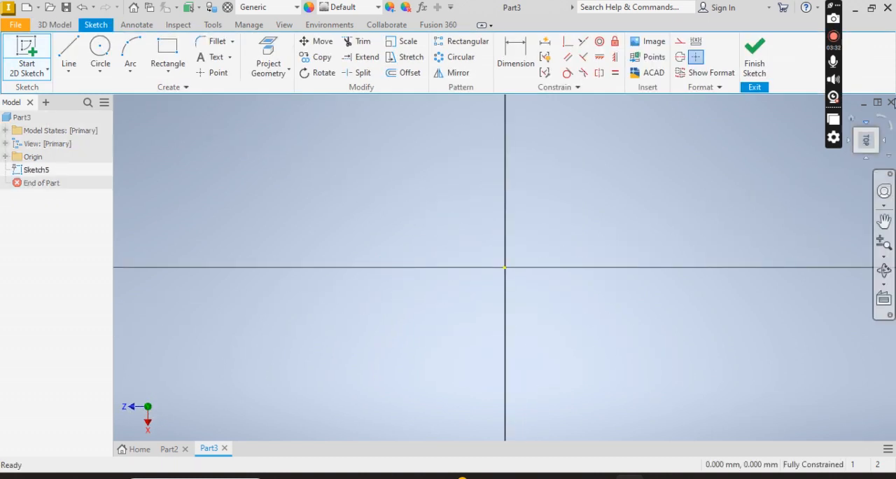
click(882, 121)
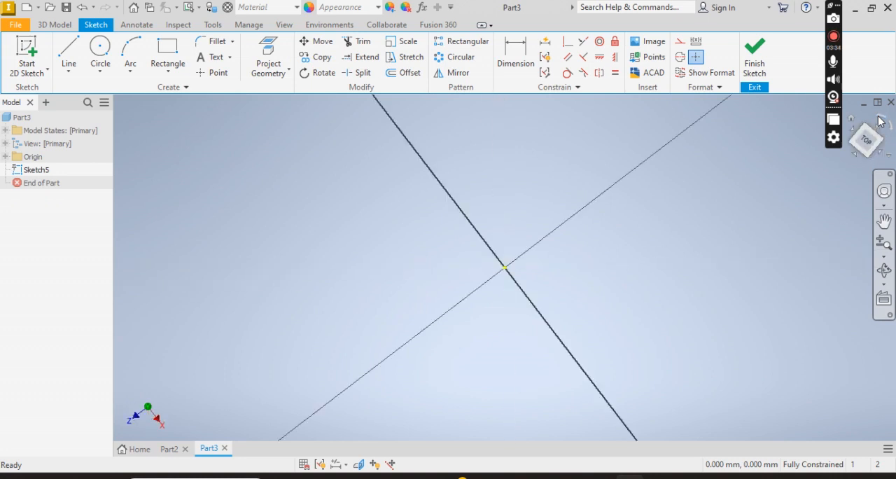
Sketch a two-point center rectangle 40 mm wide and 8 mm high, centred on the origin.
click(160, 72)
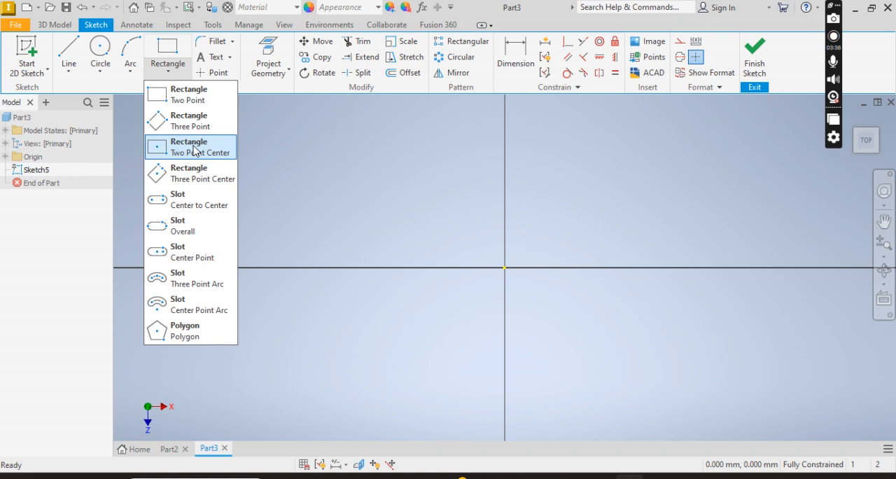
click(194, 150)
click(504, 268)
text(4)
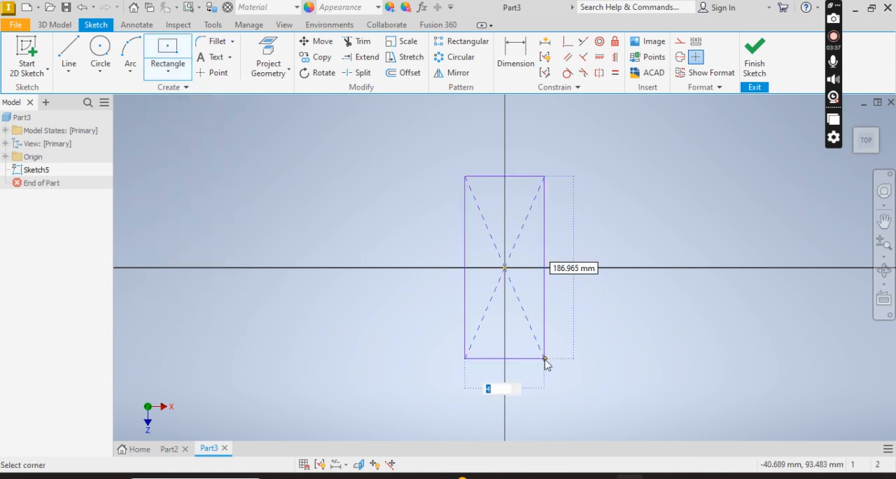
text(0)
key(Tab)
text(8)
key(Tab)
key(Return)
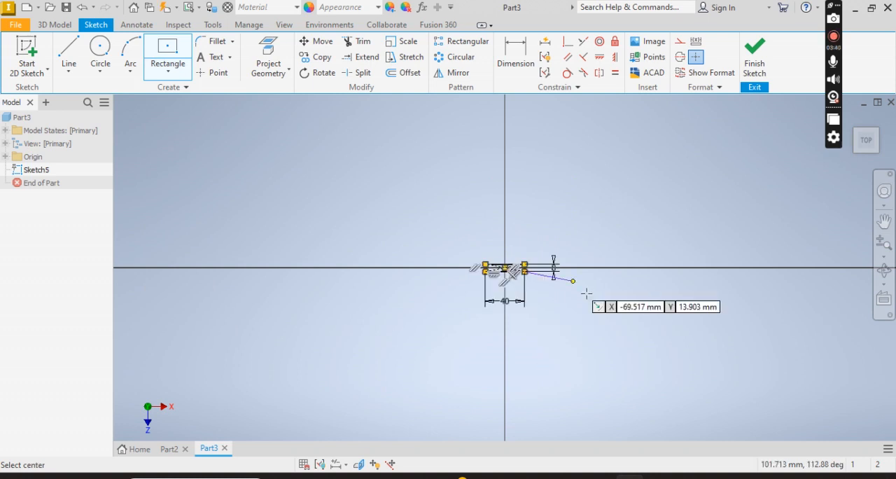
key(Escape)
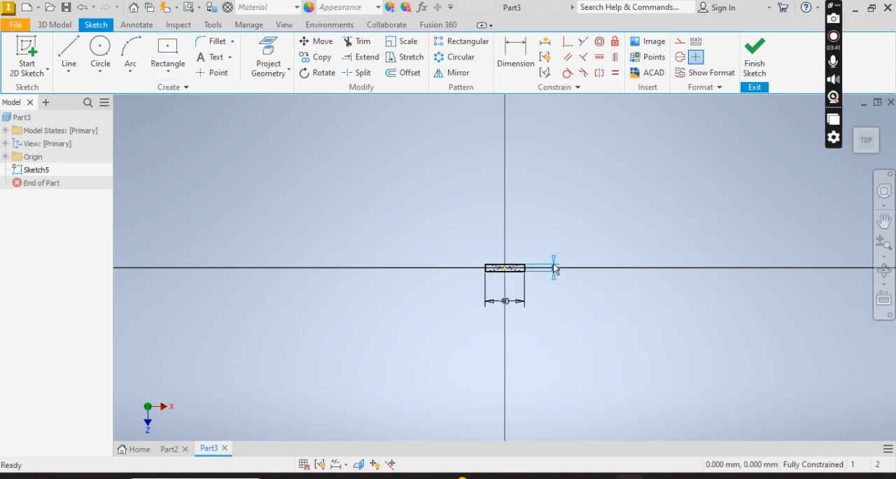
Set the center rectangle's vertical dimension to 80 mm.
double_click(554, 268)
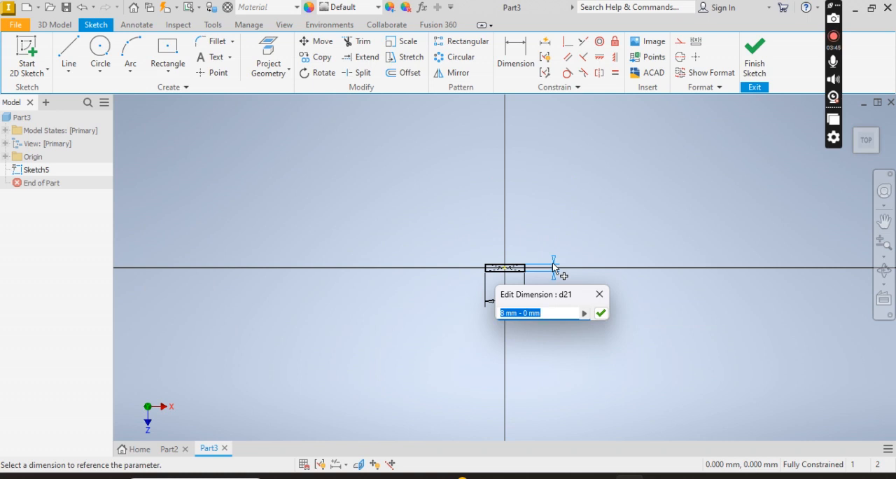
text(80)
key(Return)
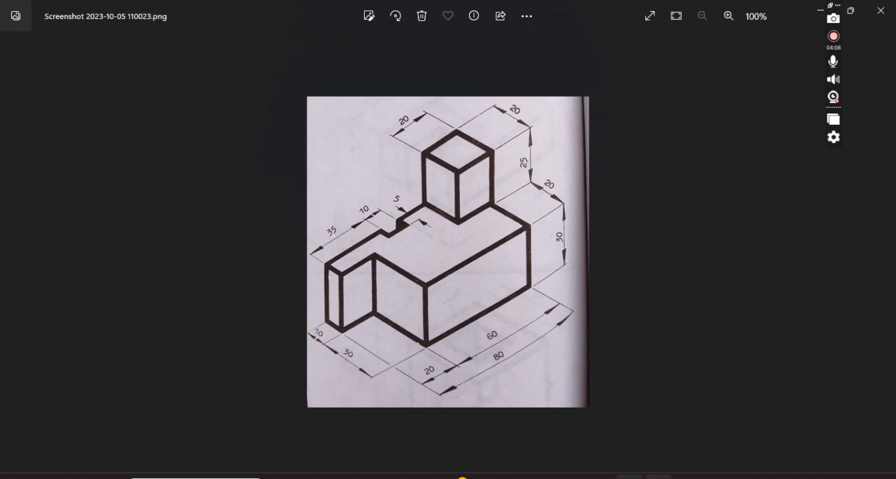
Sketch a two-point rectangle 30 mm wide and 20 mm high inside the large rectangle, starting from its lower-right corner.
key(alt+Tab)
click(168, 69)
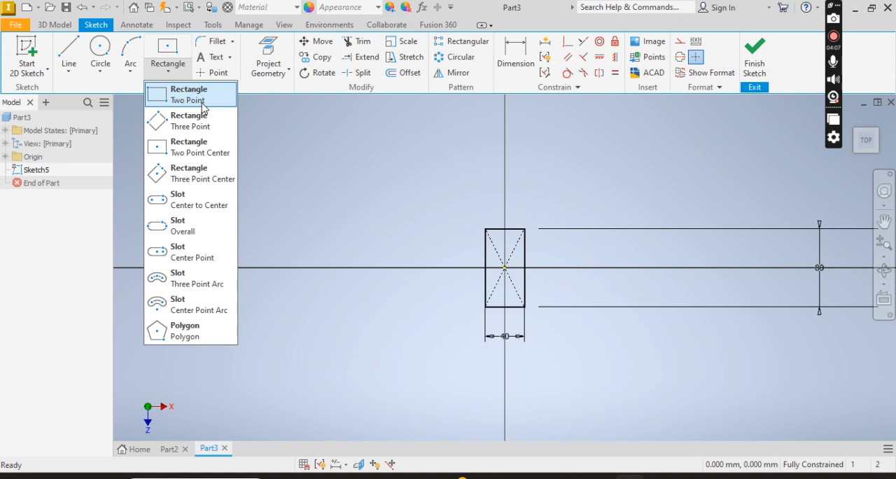
click(202, 103)
click(525, 306)
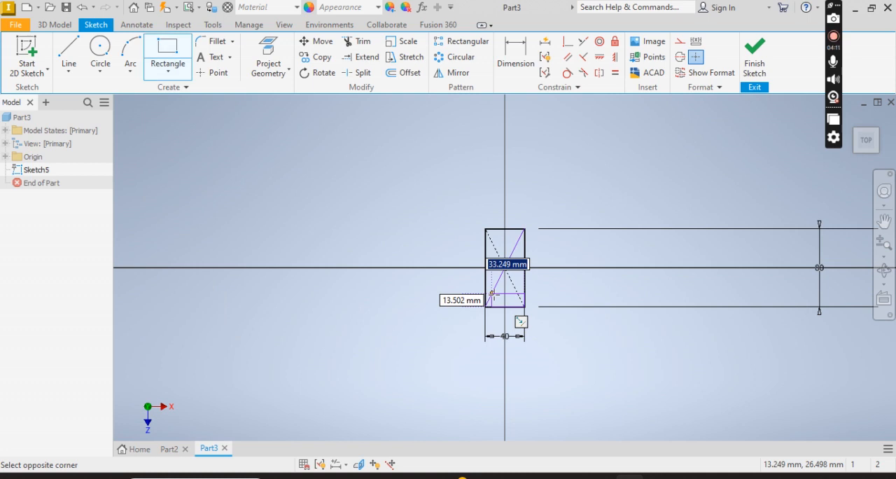
text(30)
key(Tab)
text(20)
key(Tab)
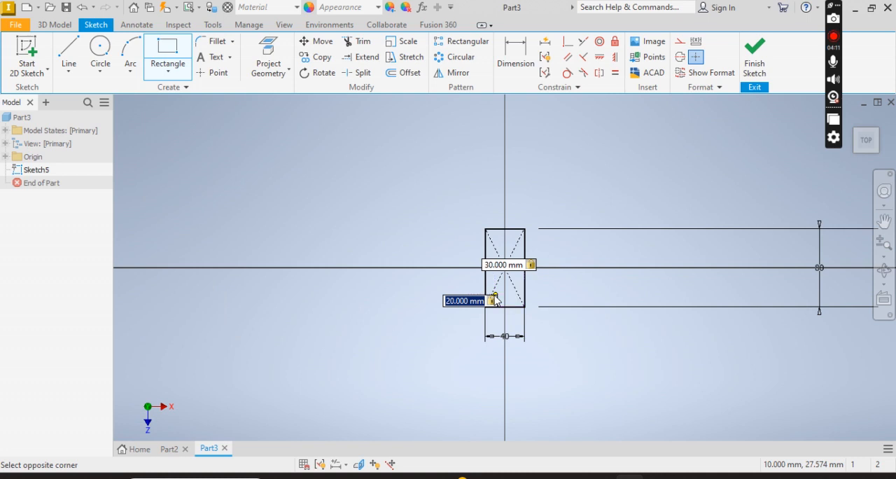
key(Return)
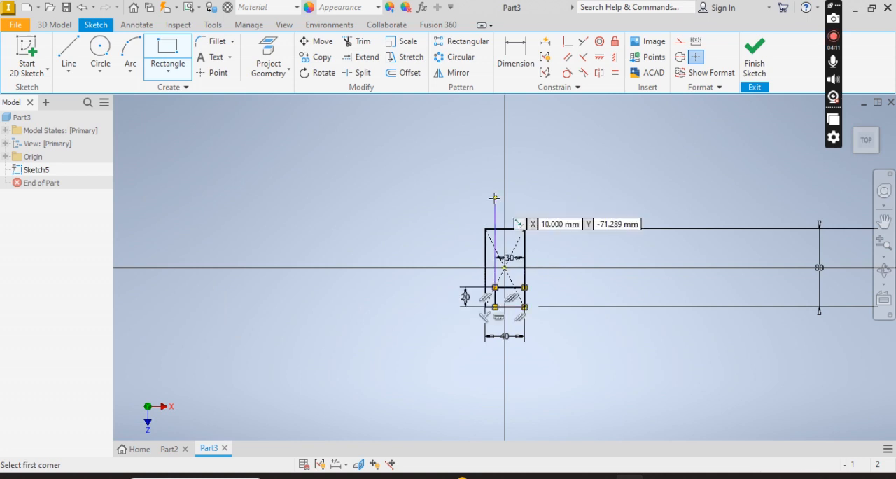
key(Escape)
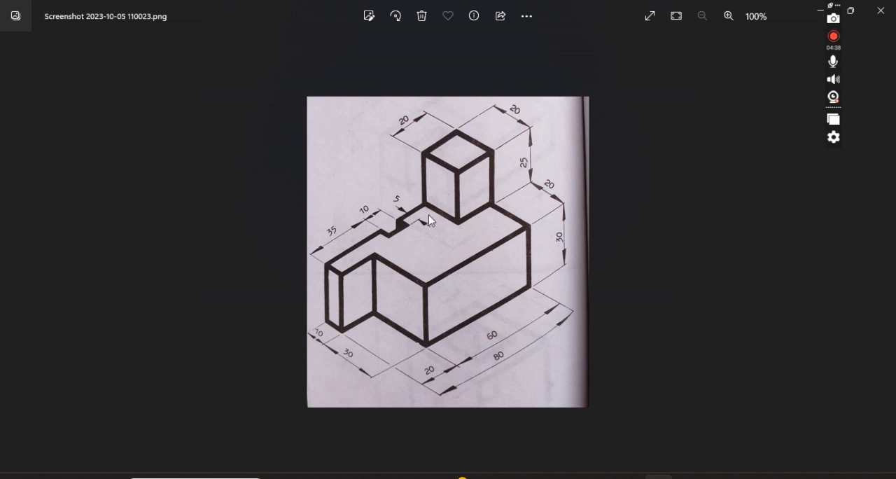
Draw a 35 mm line up the large rectangle's left edge, starting from its lower-left corner.
key(alt+Tab)
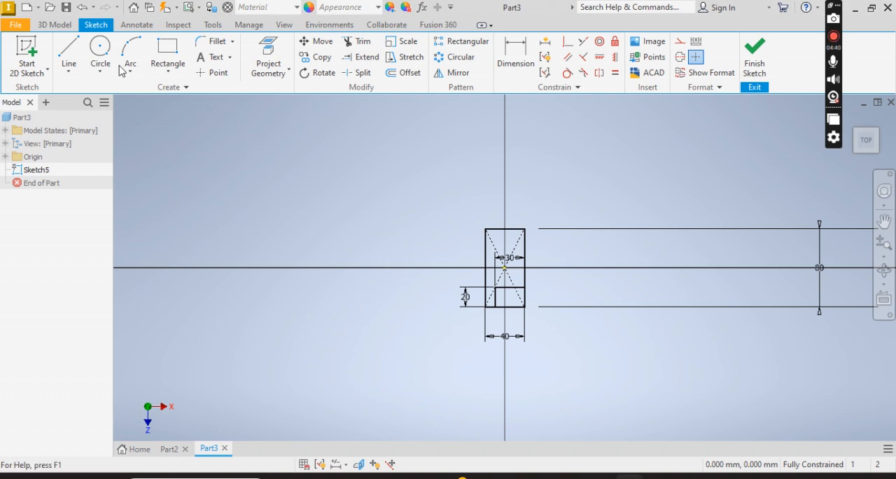
click(69, 56)
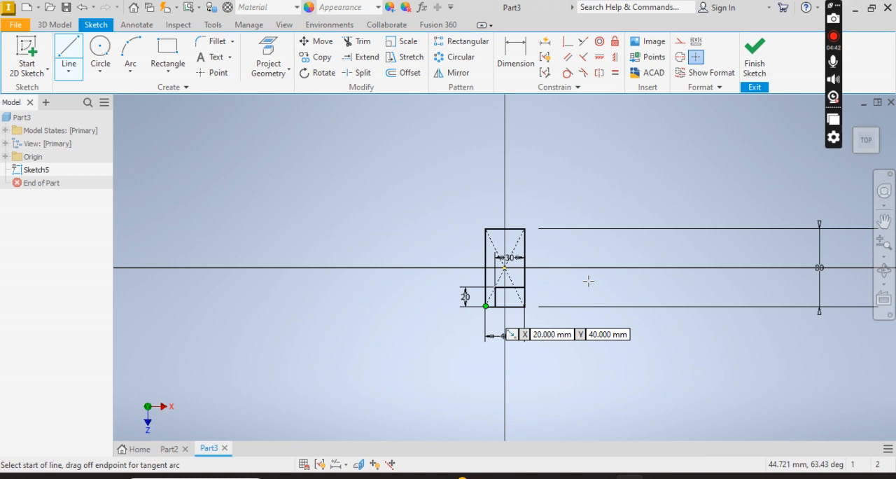
scroll(580, 348, down, 4)
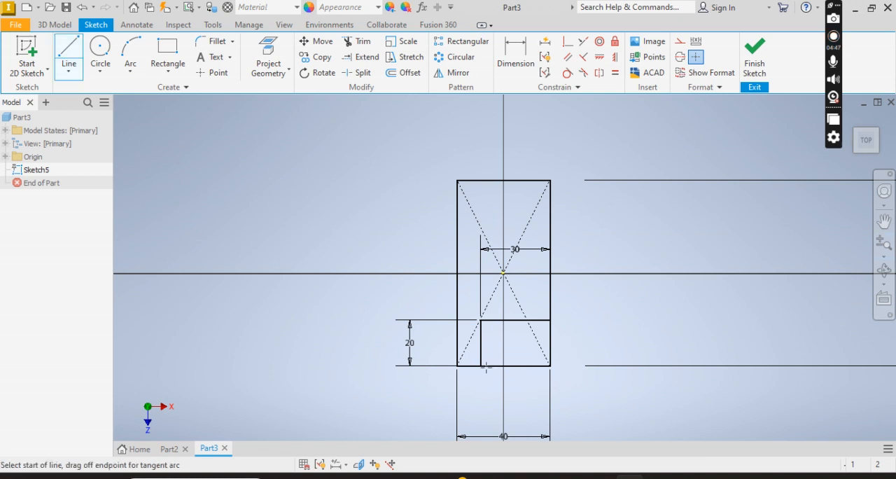
click(458, 364)
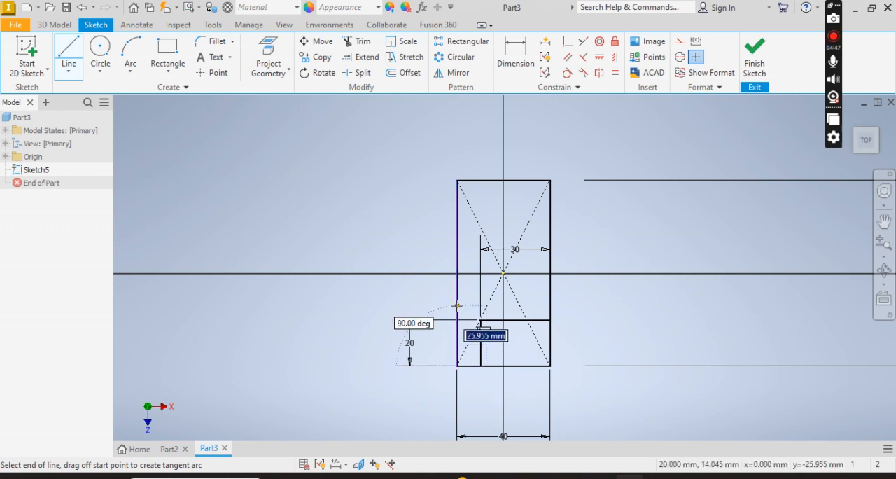
text(35)
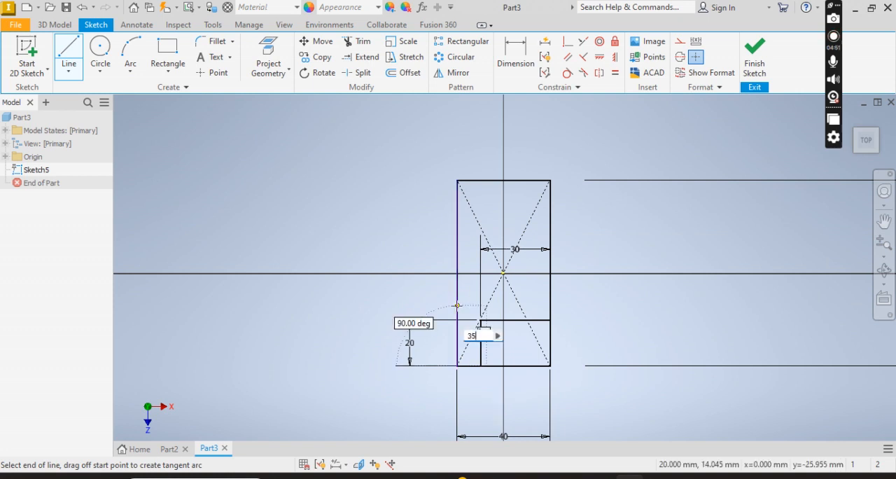
key(Return)
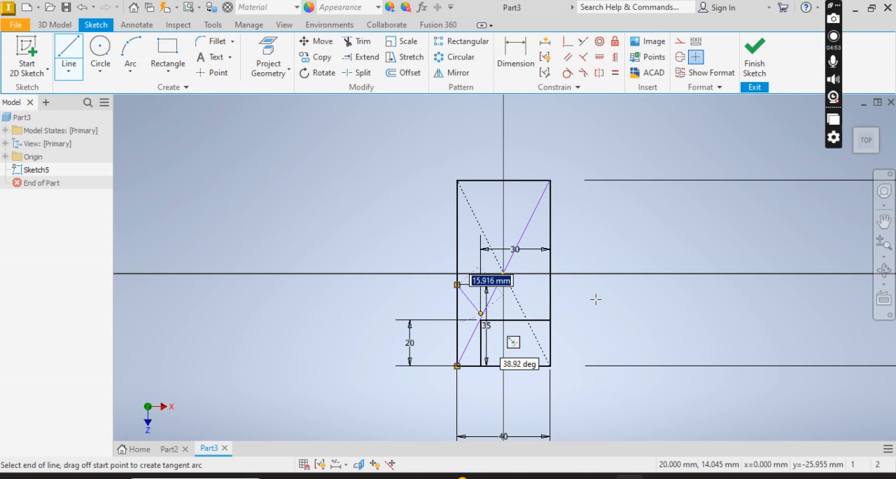
Continue the notch outline with a 5 mm line into the rectangle and a 10 mm line upward, parallel to the left edge.
text(5)
key(Return)
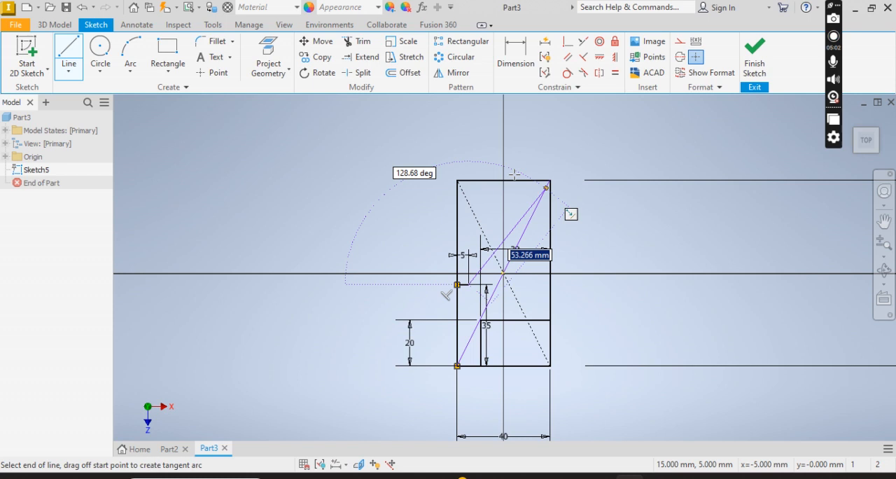
text(10)
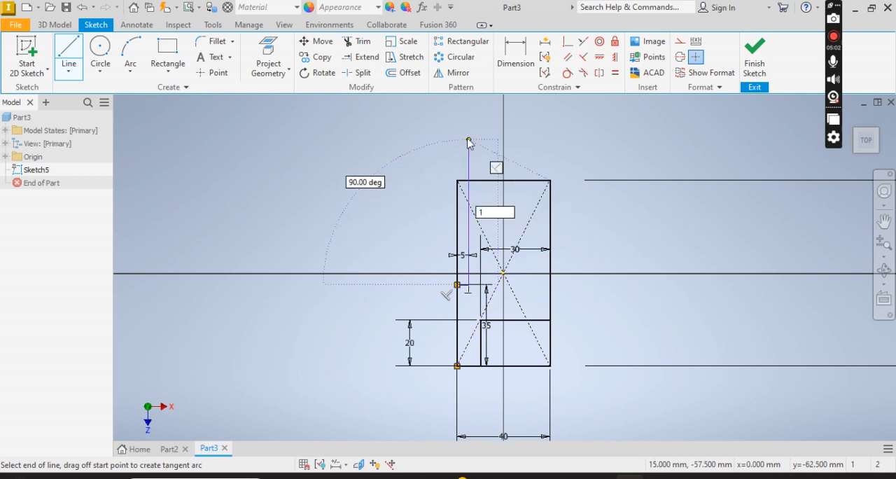
key(Tab)
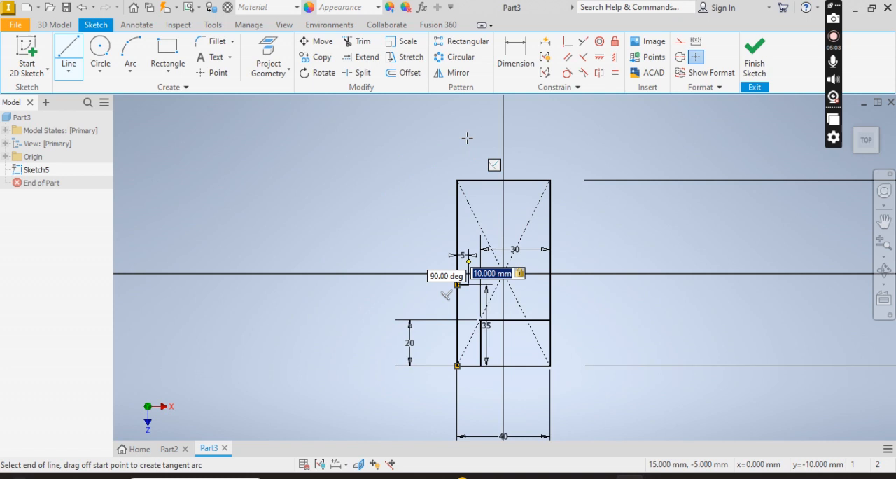
click(467, 138)
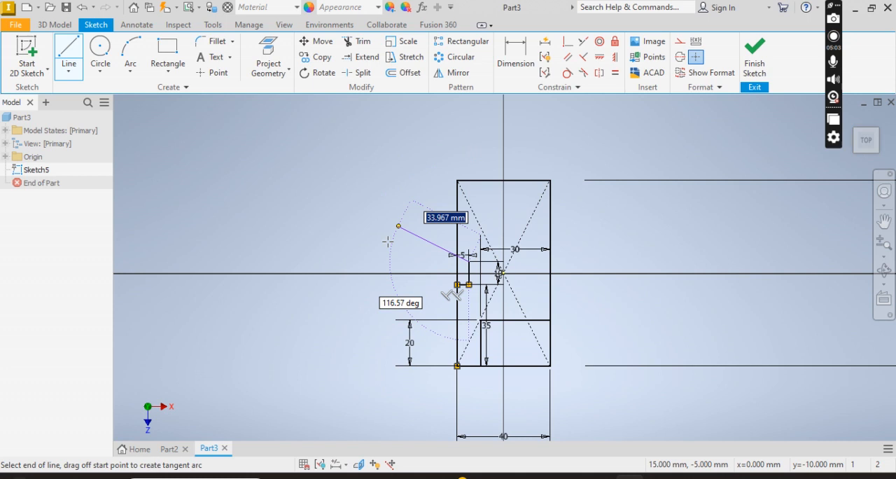
Trim the large rectangle's left edge across the notch and its right edge beside the corner rectangle, and try trimming the bottom edge.
key(x)
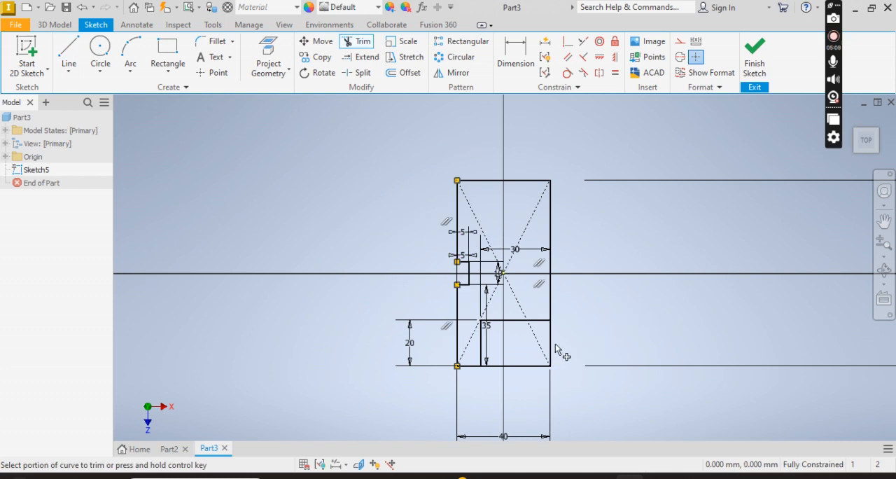
click(519, 366)
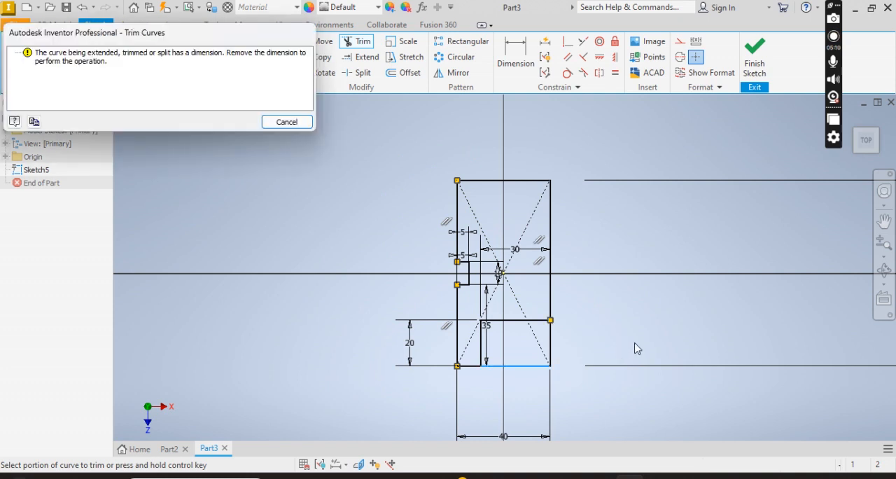
key(Escape)
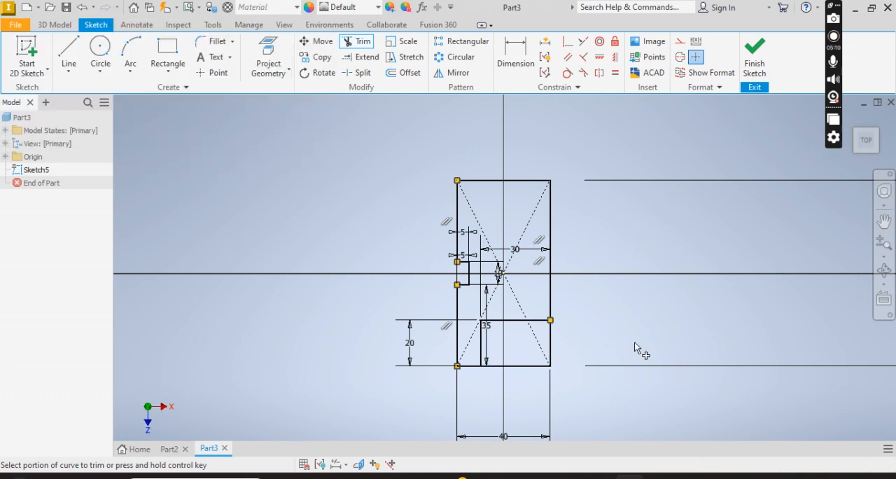
key(Escape)
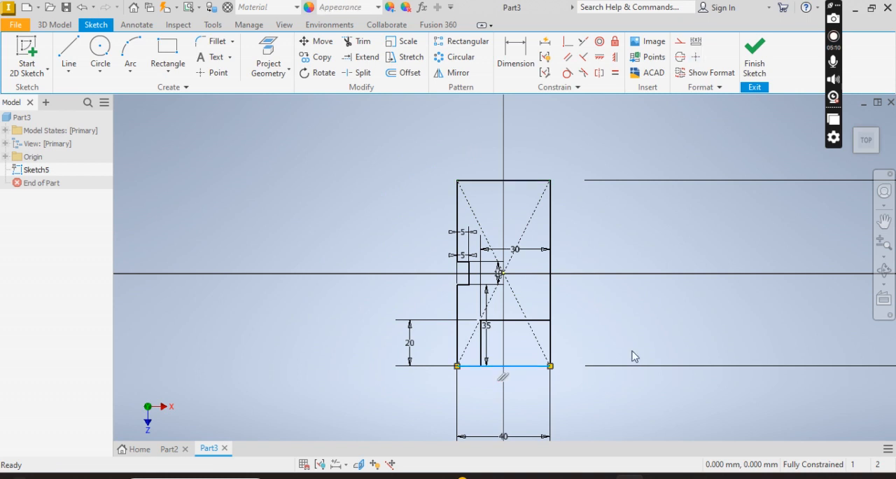
Delete the large rectangle's bottom edge line and the duplicate 5 mm notch dimension.
key(Delete)
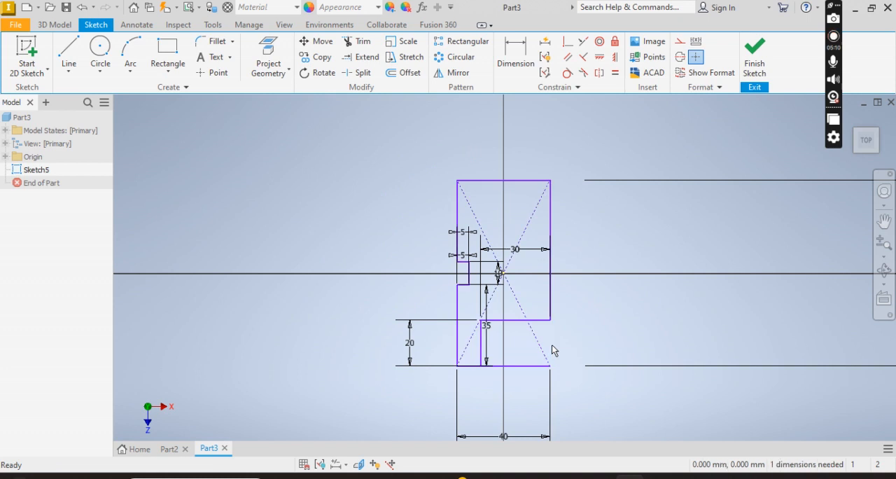
click(460, 273)
key(Delete)
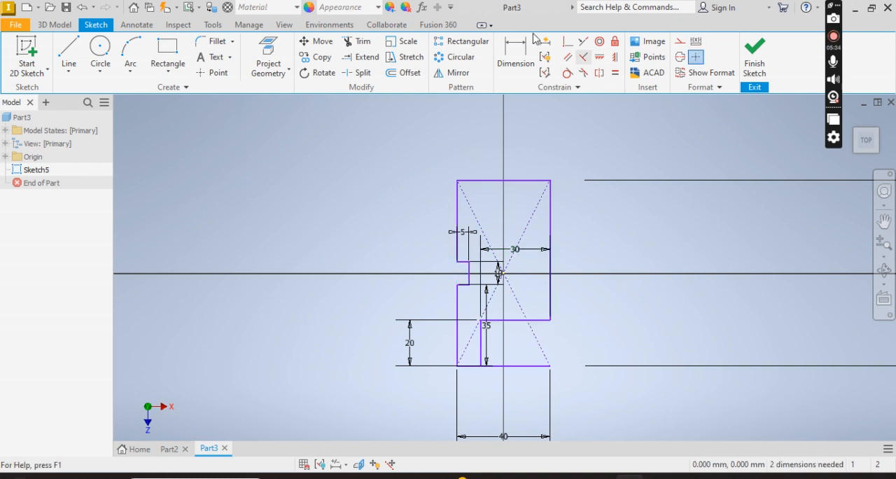
Remove the remaining bottom edge below the 30 by 20 mm corner rectangle by deleting the overlapping line and trimming the leftover segment.
click(363, 43)
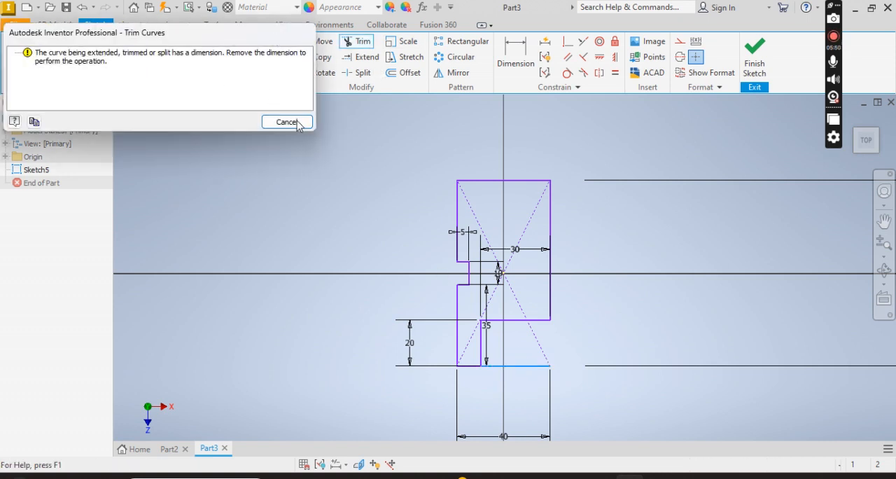
click(295, 121)
key(Escape)
click(525, 367)
key(Delete)
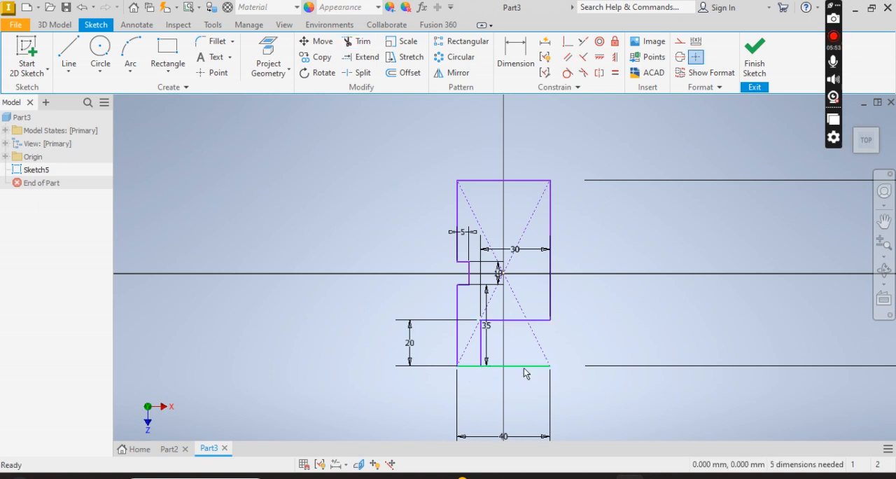
click(357, 42)
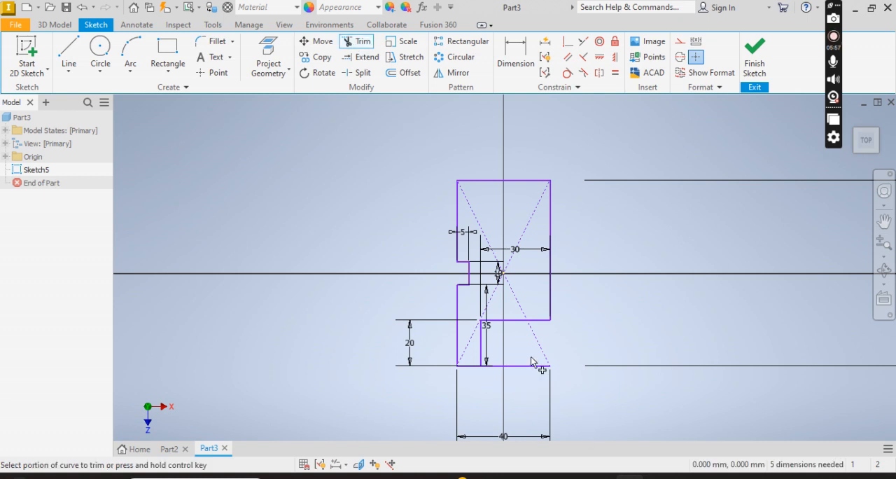
click(532, 366)
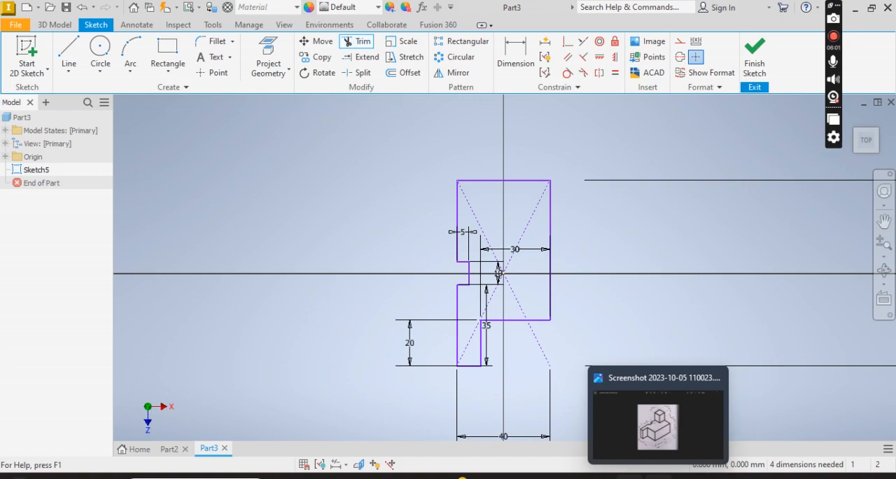
Check the base height on the reference drawing and finish the base sketch.
click(658, 416)
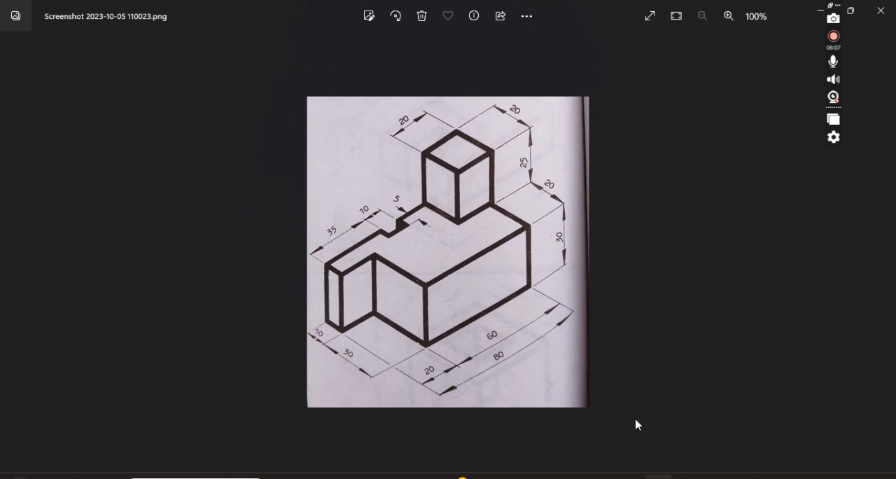
click(630, 478)
click(630, 478)
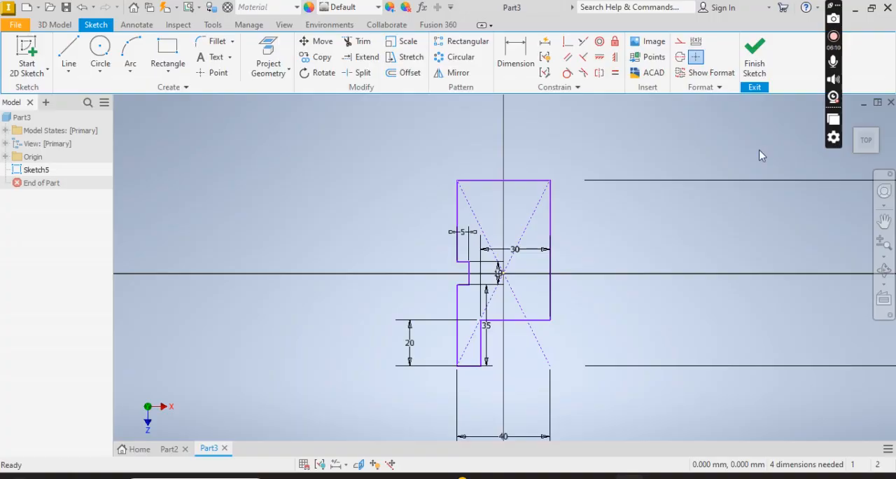
click(756, 60)
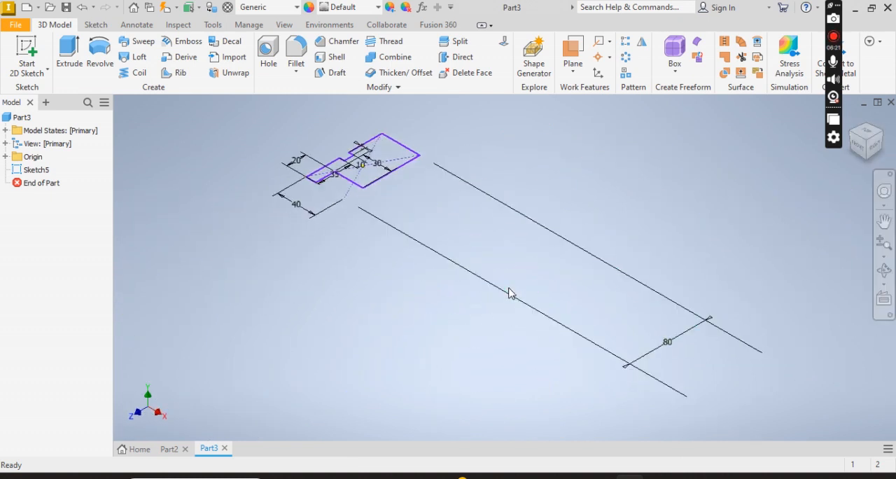
Extrude the notched base profile 30 mm upward and show the solid in the home view.
click(69, 65)
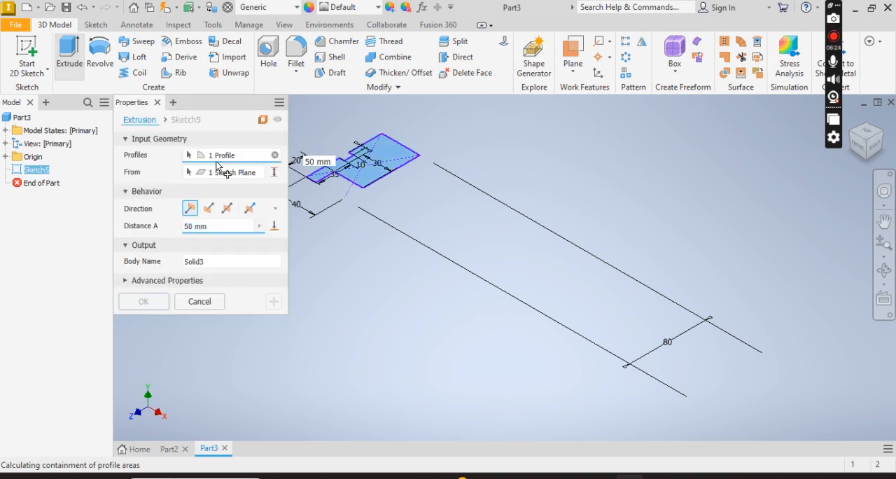
text(3)
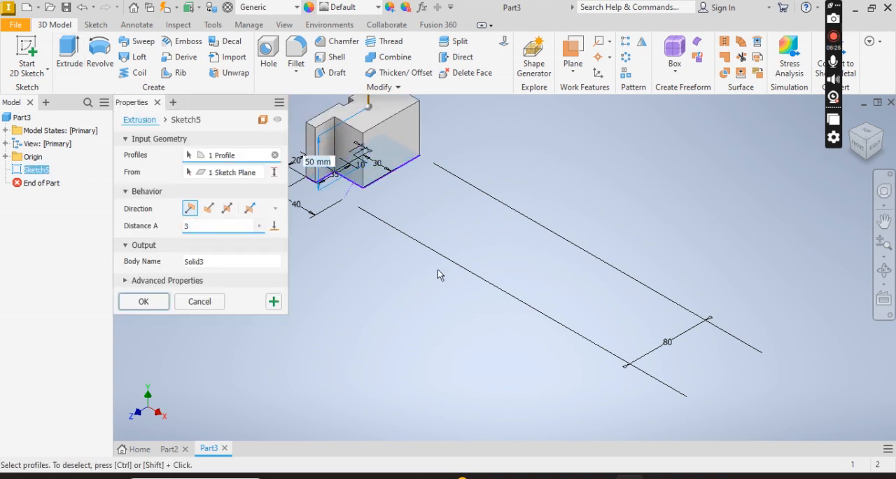
text(0)
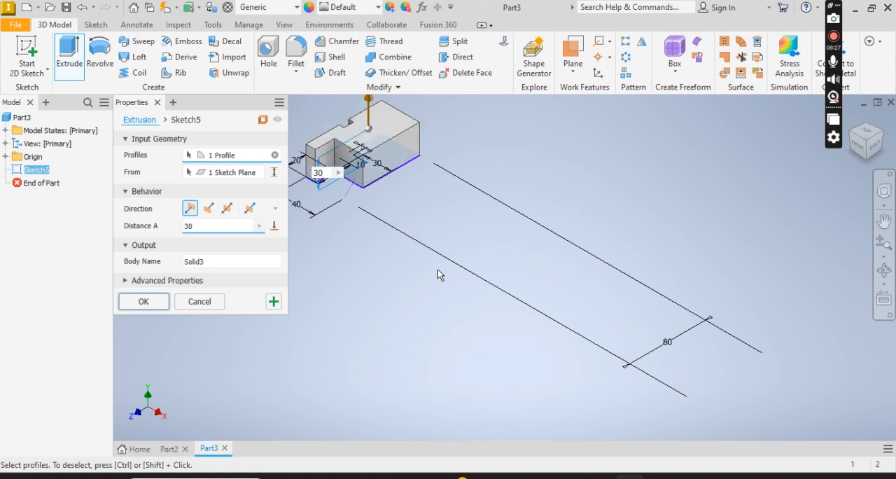
key(Return)
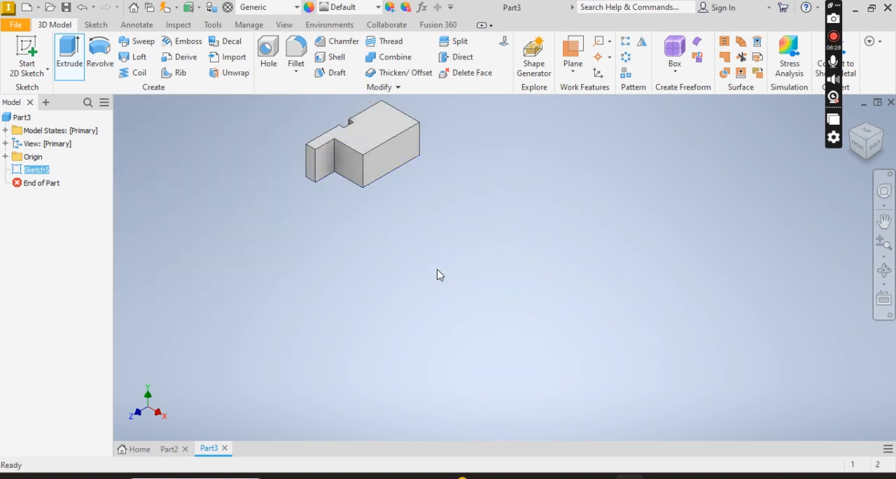
click(852, 123)
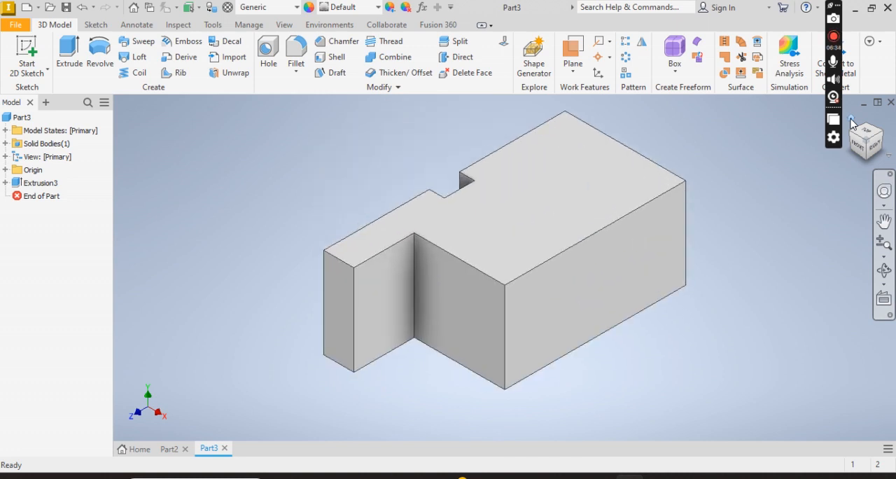
Check the upper block's dimensions on the reference drawing and start a sketch on the base's top face.
click(658, 476)
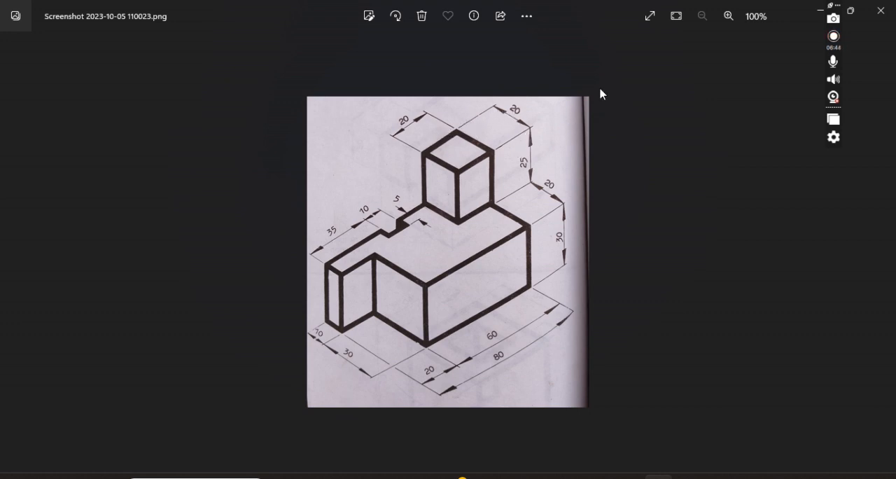
click(629, 424)
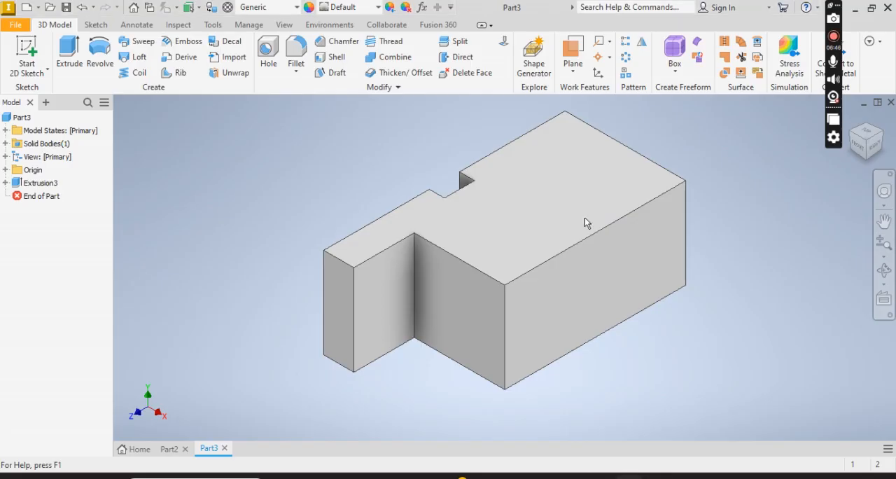
click(582, 217)
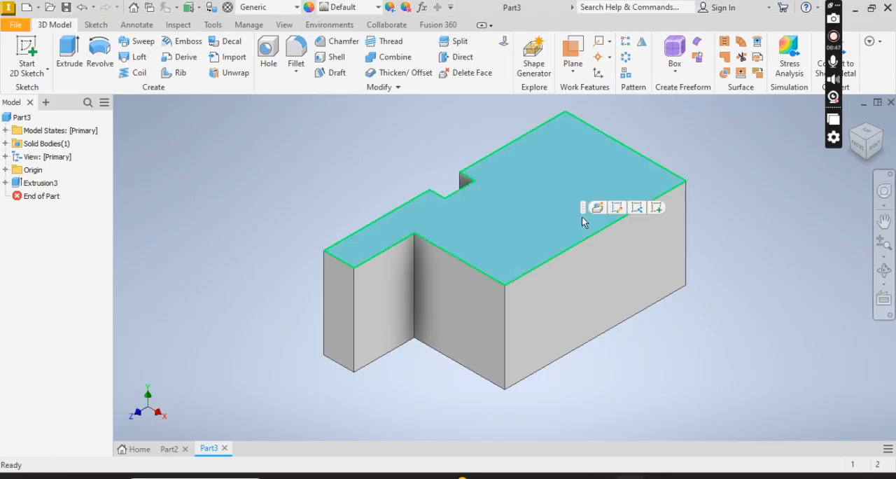
click(659, 208)
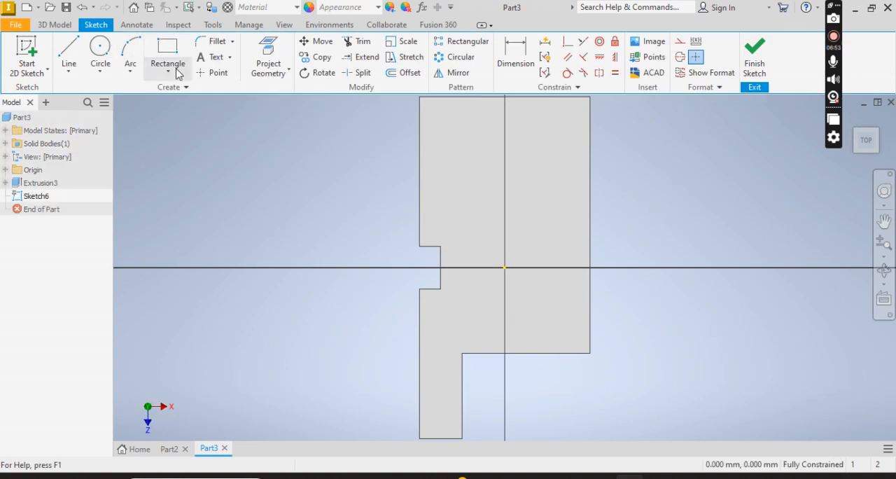
Sketch a 20 by 20 mm two-point rectangle from the top face's back corner on the notched side and finish the sketch.
click(171, 69)
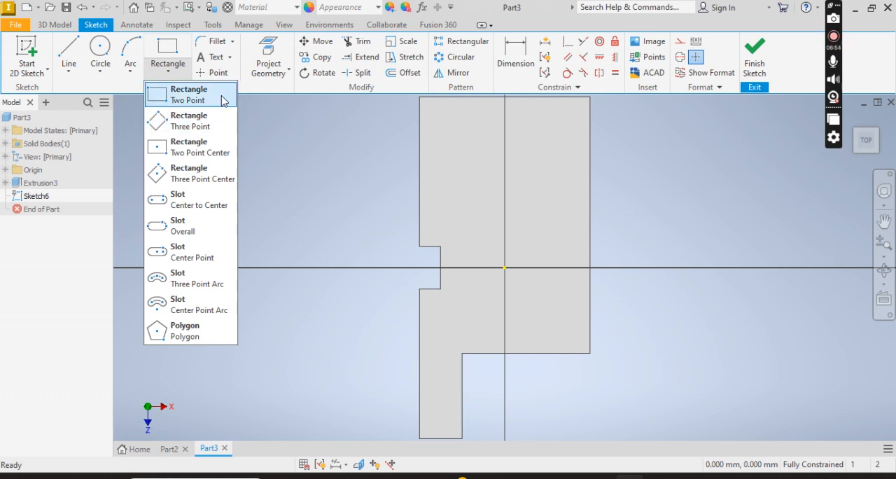
click(222, 100)
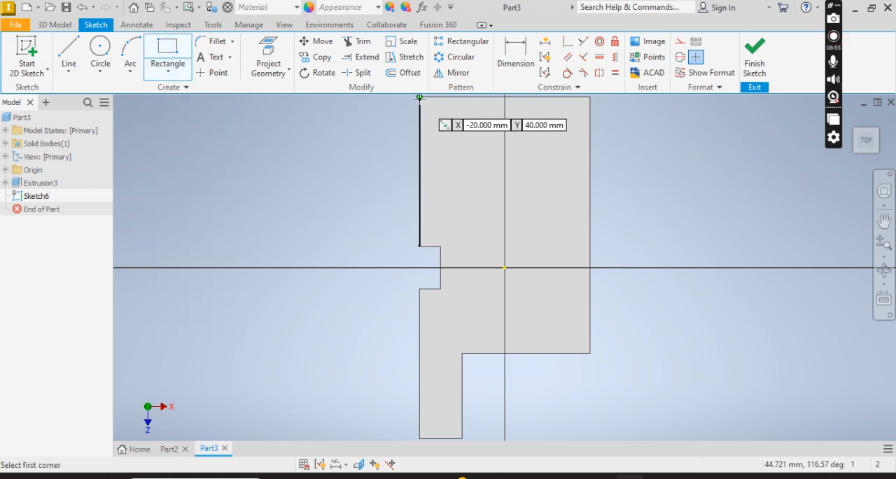
click(420, 98)
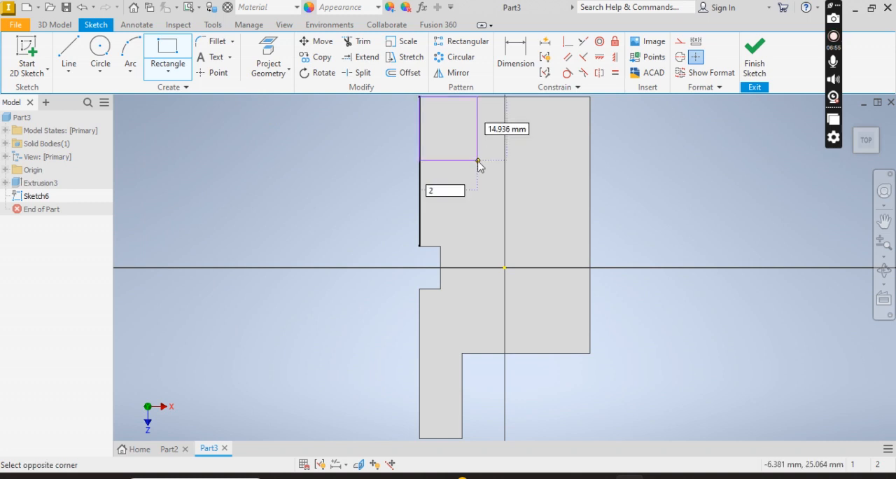
text(20)
key(Tab)
text(2)
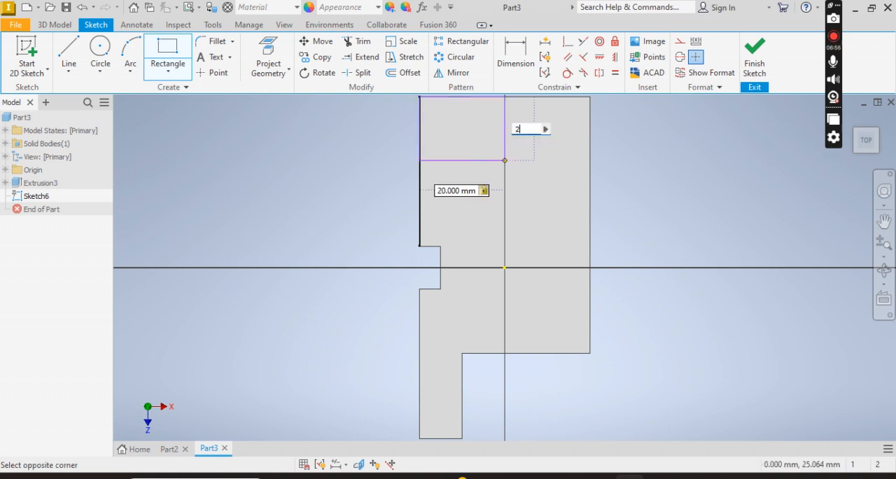
text(0)
key(Return)
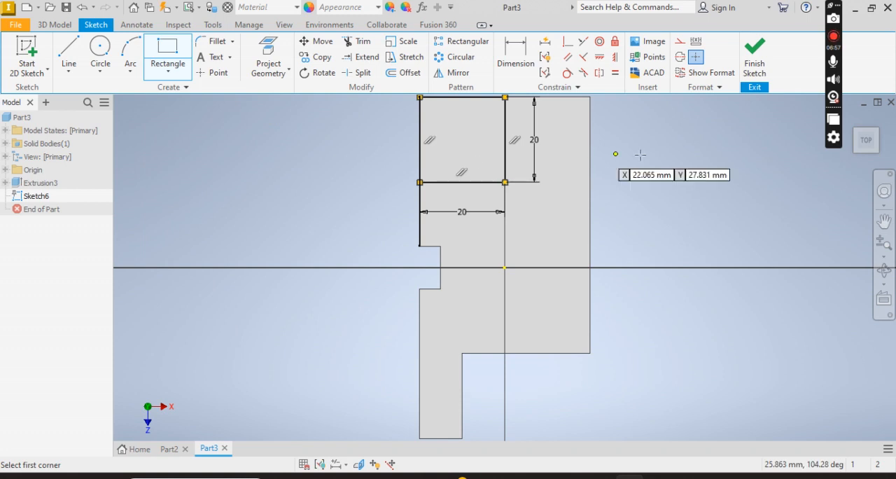
click(755, 56)
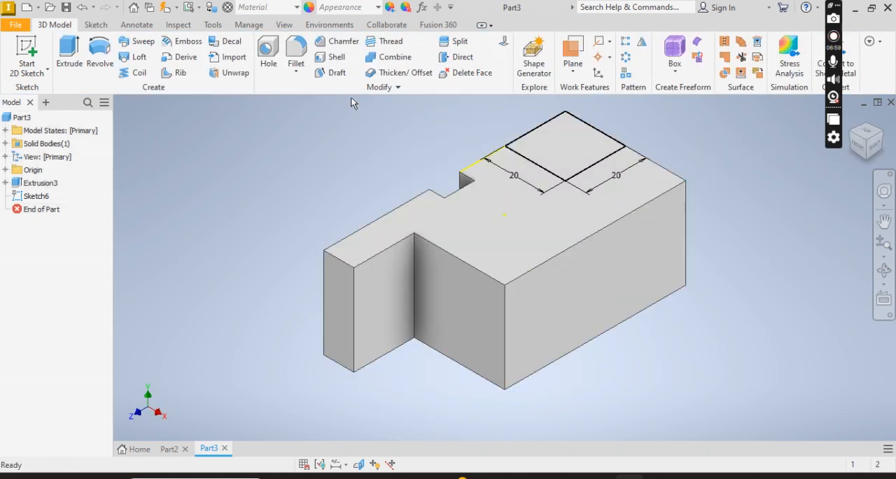
Extrude the square profile 25 mm upward, joined to the base, after checking the reference height, and show the home view.
click(64, 70)
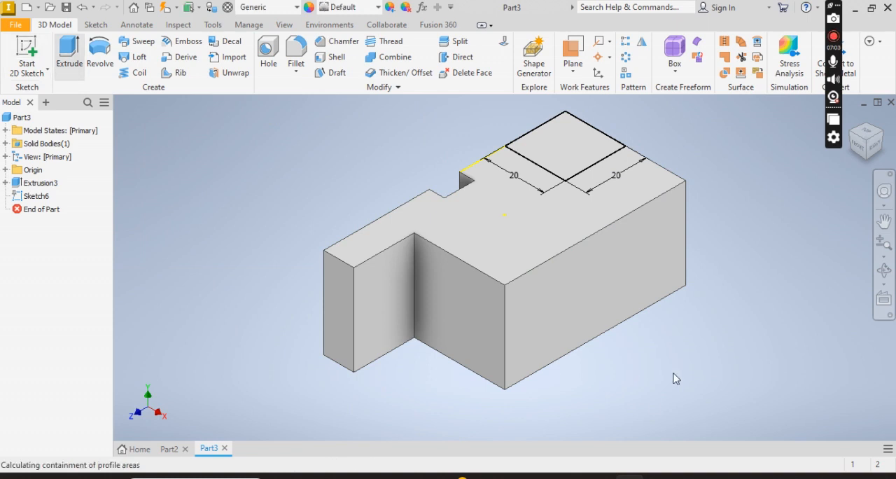
click(659, 476)
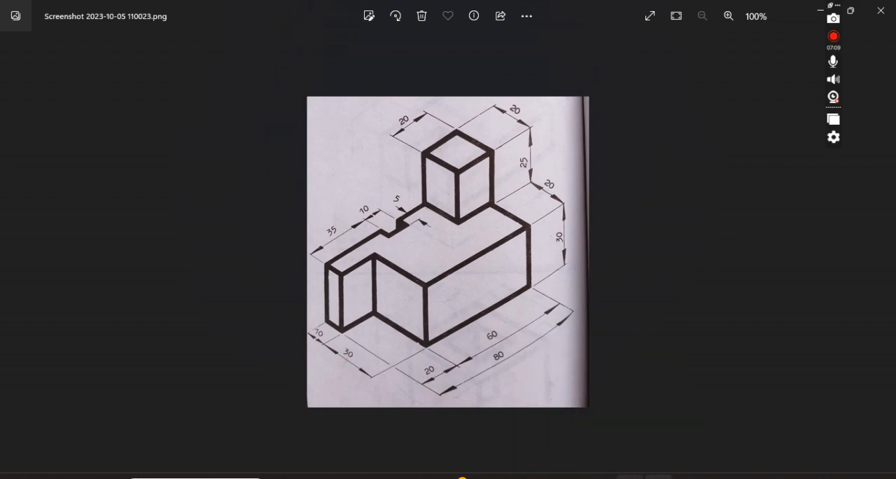
click(630, 476)
text(25)
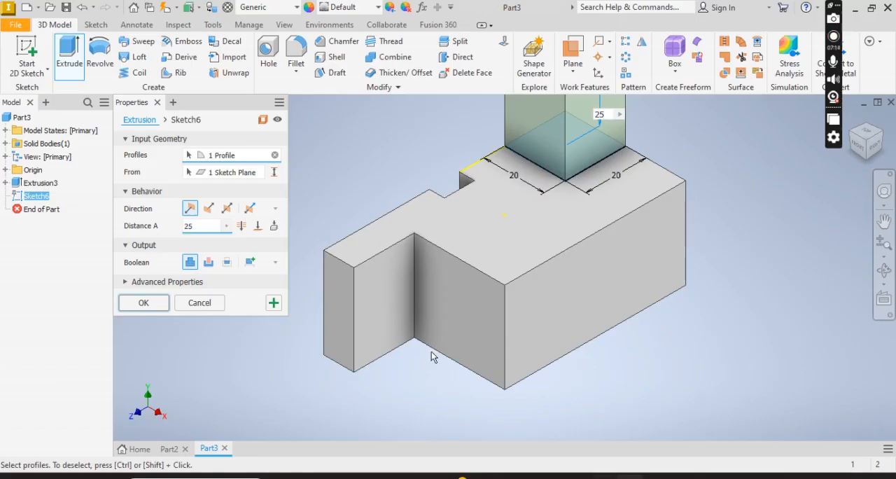
click(146, 304)
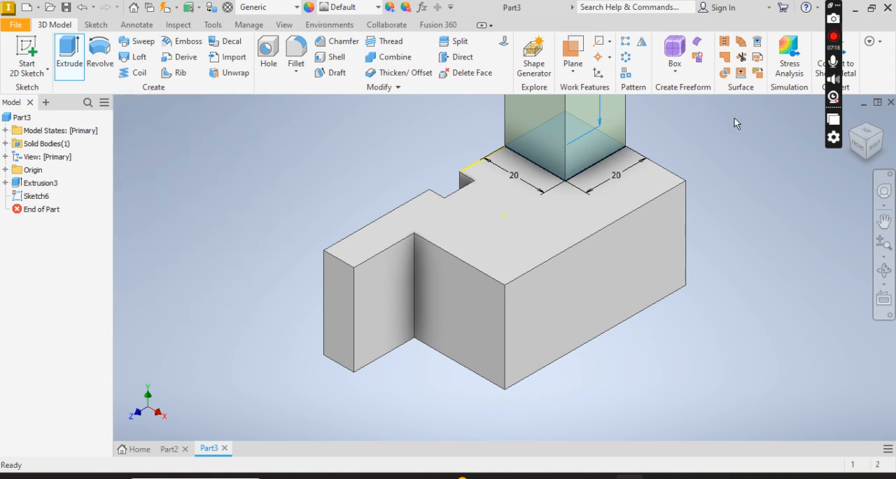
click(851, 120)
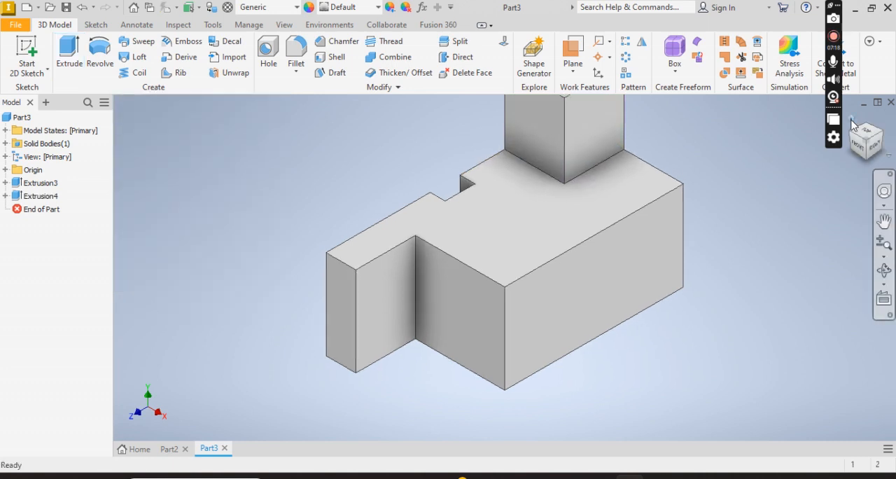
Compare the finished Part3 model with the reference drawing and view the Part2 model before returning to Part3.
click(658, 476)
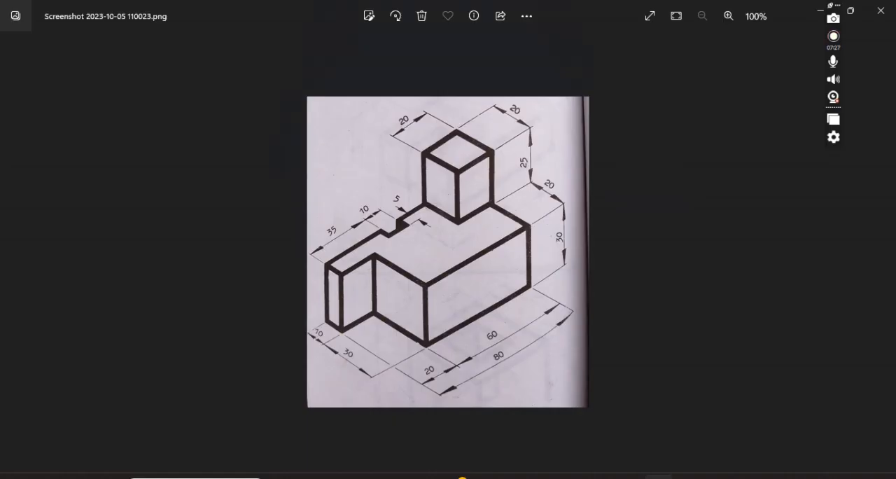
mouse_move(630, 476)
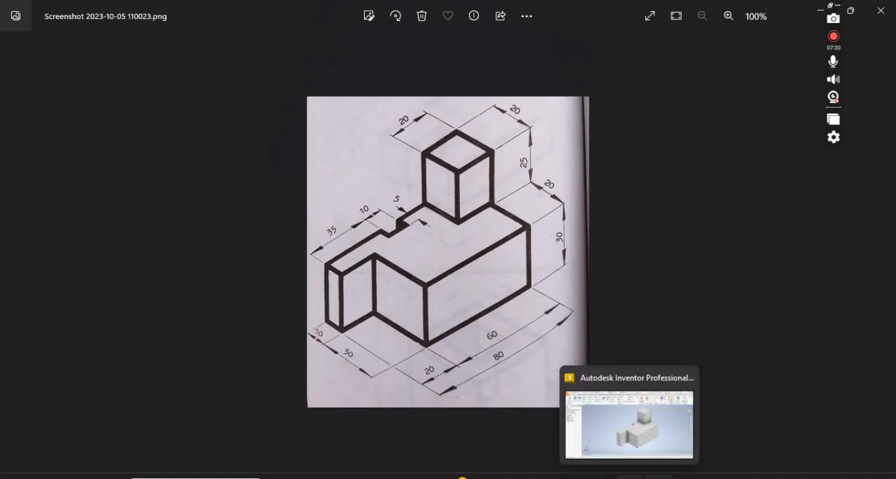
click(627, 420)
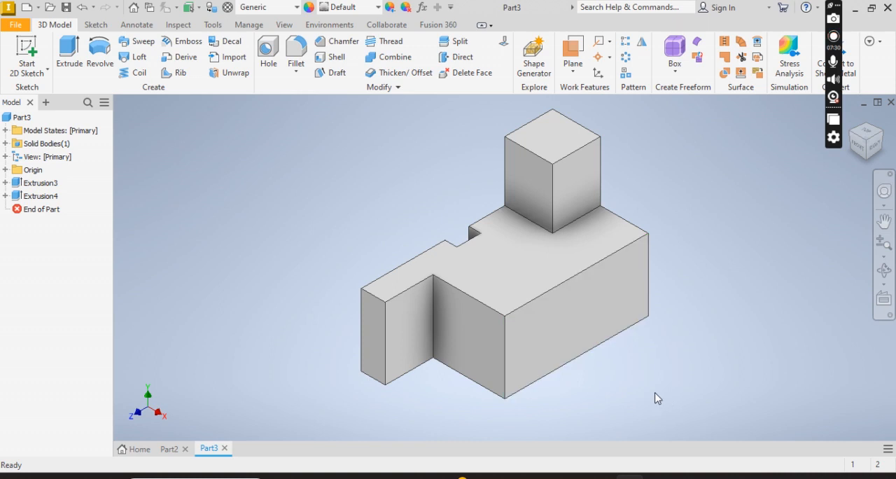
click(173, 449)
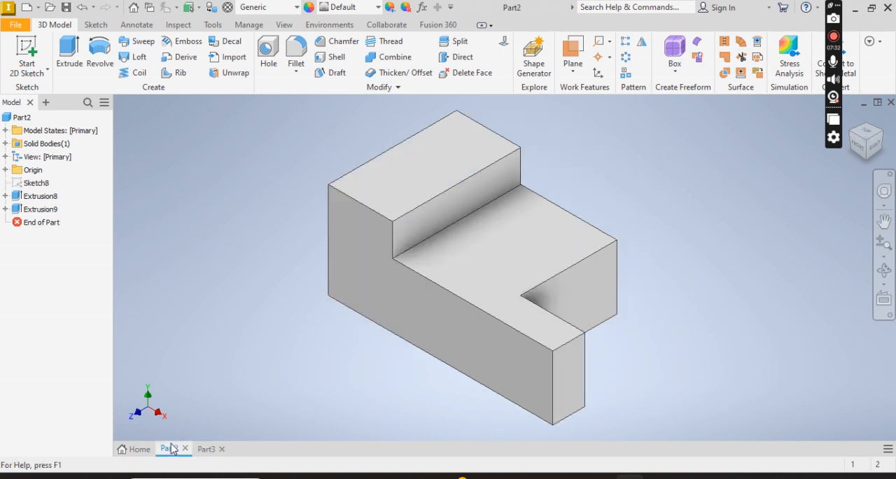
click(210, 451)
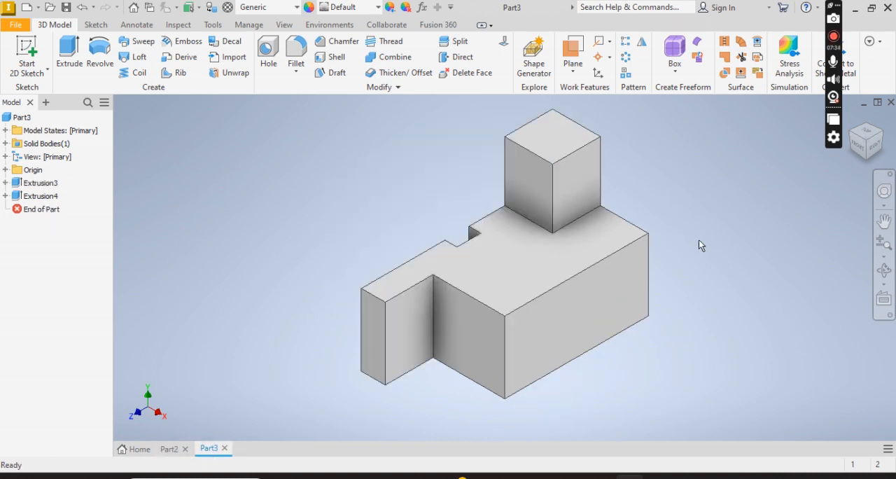